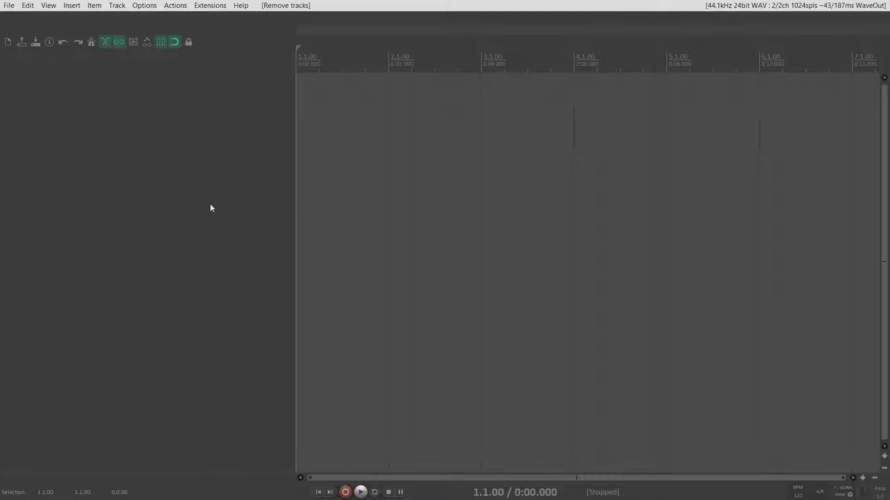
# Insert a new track and load the Stochas VST3i into its FX chain.
pyautogui.rightClick(149, 123)
pyautogui.click(193, 128)
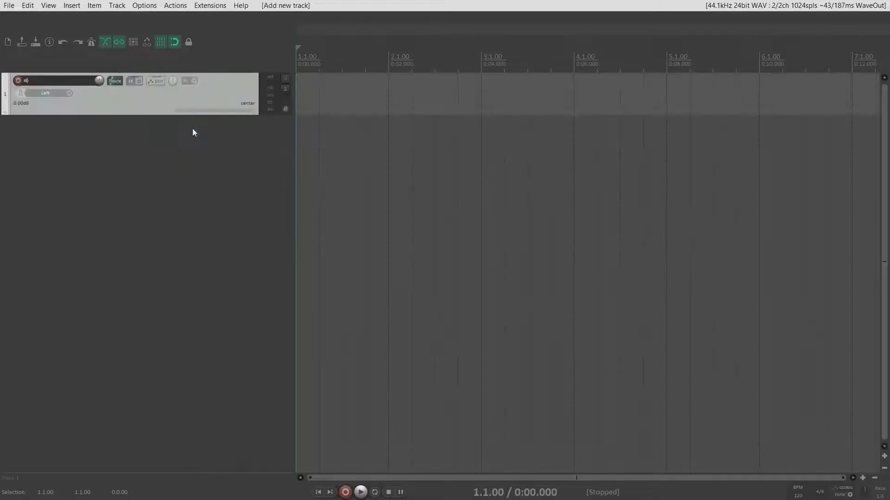
pyautogui.click(131, 82)
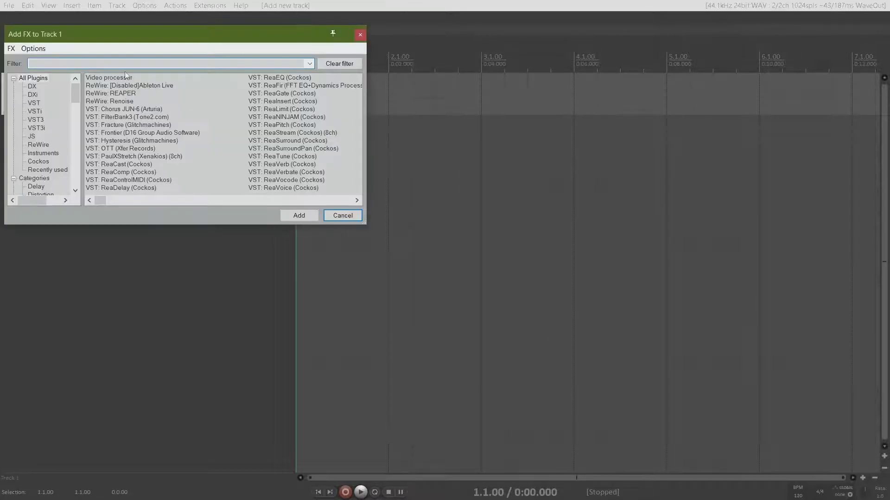
pyautogui.write('stochas')
pyautogui.click(128, 79)
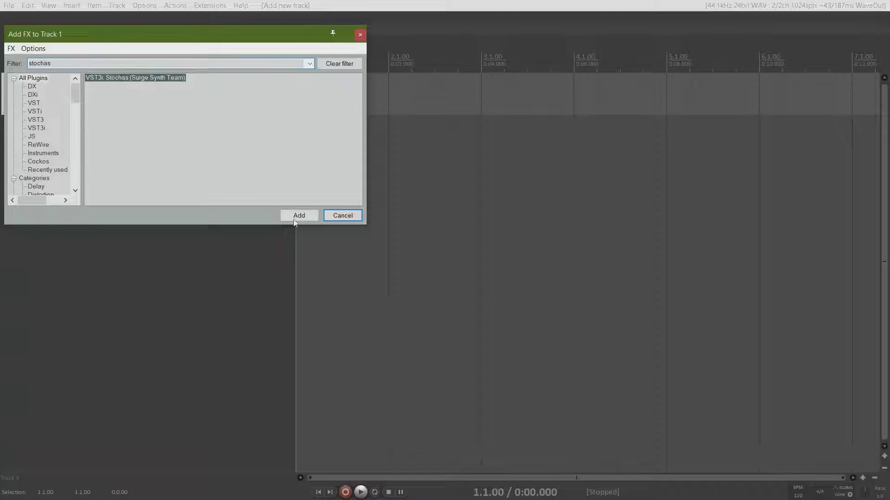
pyautogui.click(308, 215)
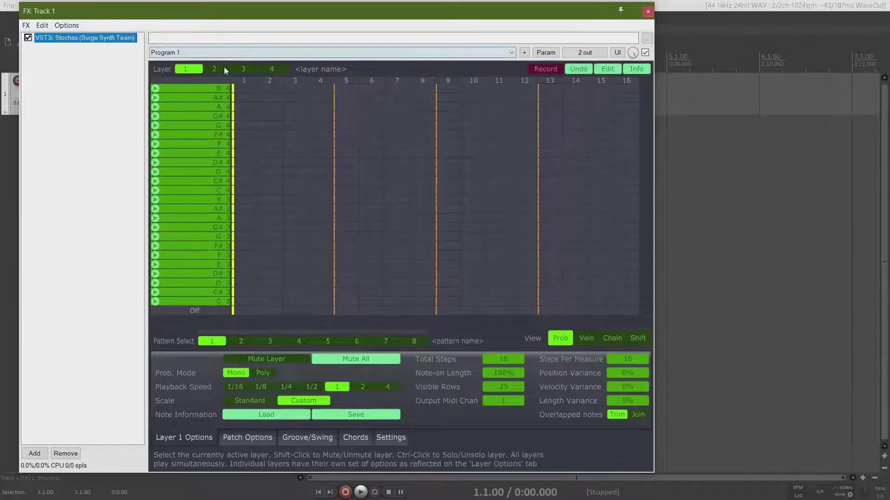
# Browse through Stochas layers 1–4 and return to layer 1.
pyautogui.click(243, 70)
pyautogui.click(272, 69)
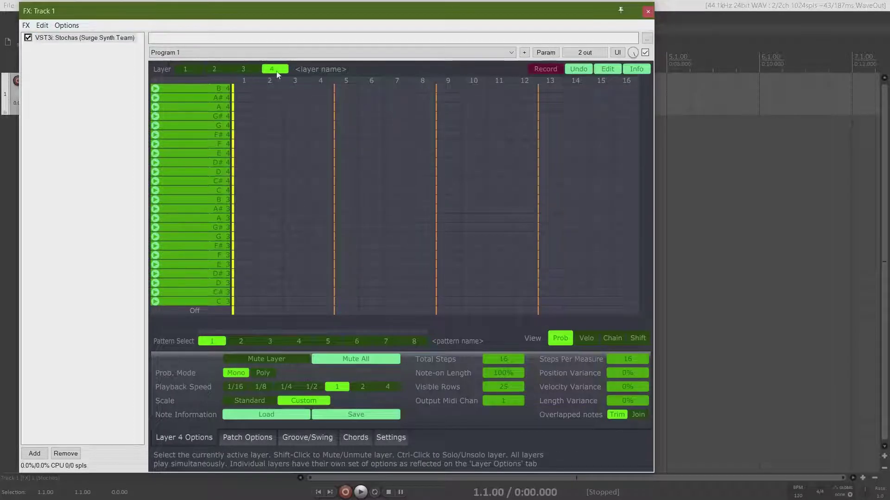
pyautogui.click(191, 69)
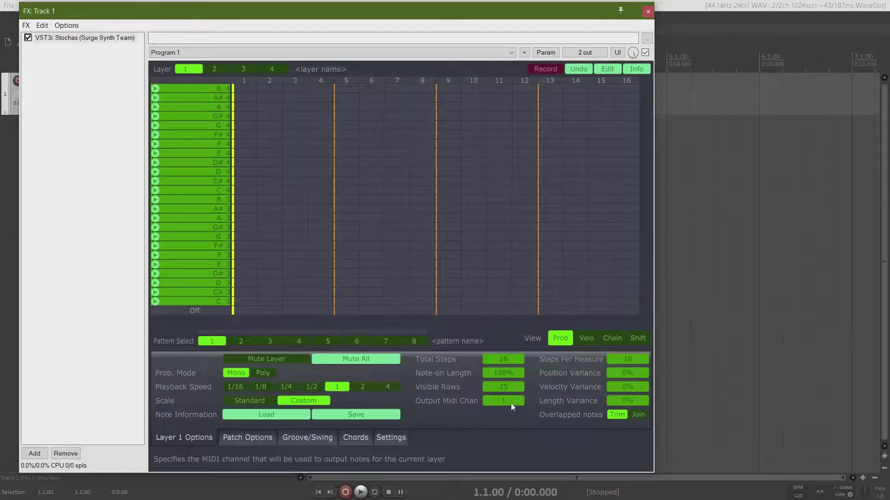
pyautogui.click(218, 68)
pyautogui.click(246, 71)
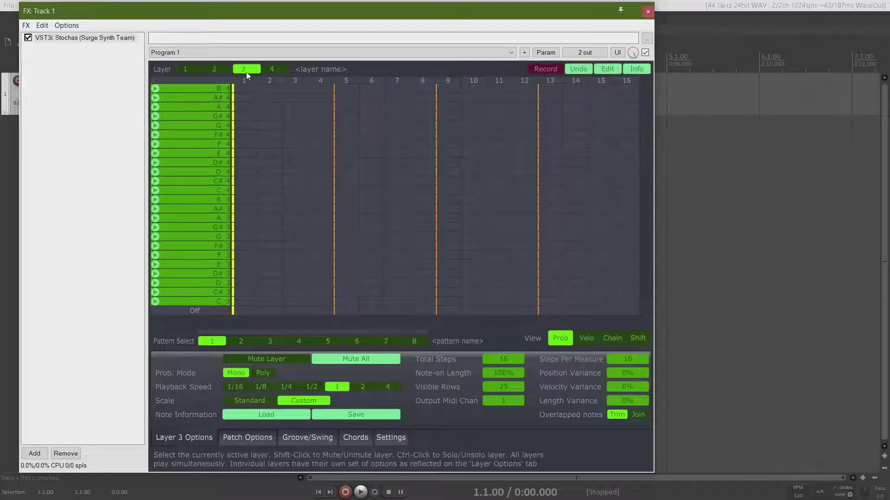
pyautogui.click(263, 71)
pyautogui.click(194, 73)
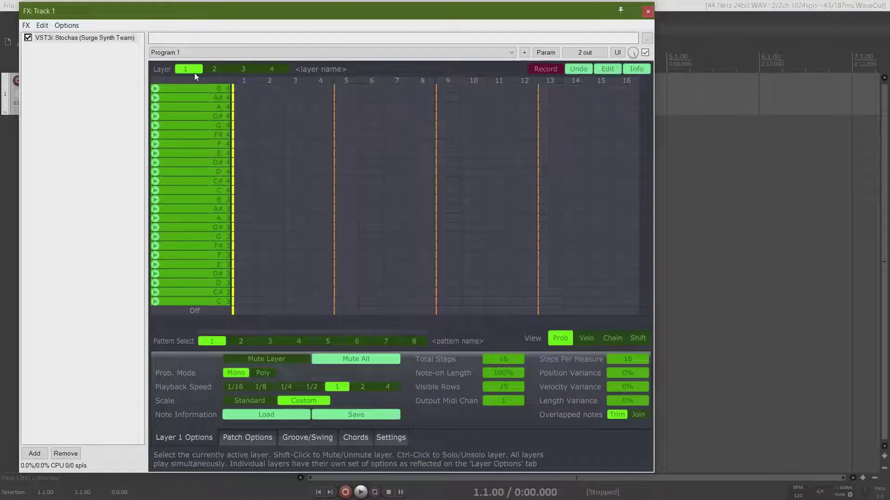
# On layer 1, place High notes at C3 on steps 1, 5, 9, 13 and D3 on step 15.
pyautogui.click(246, 302)
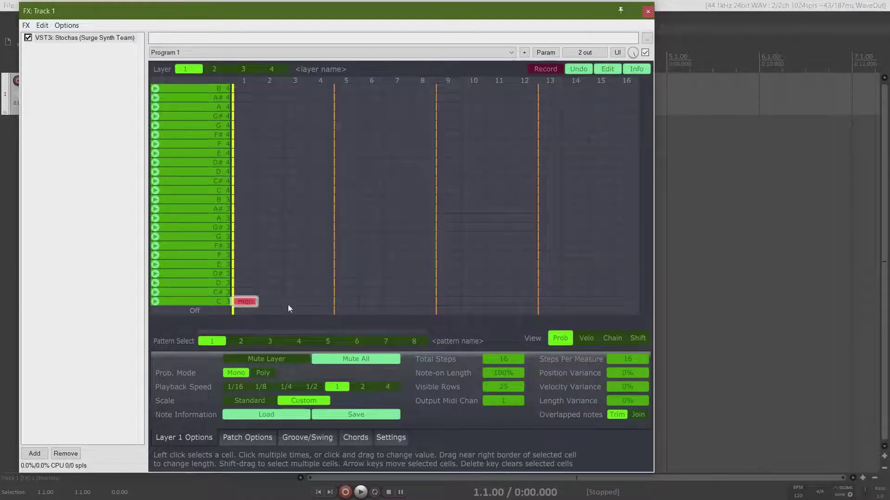
pyautogui.click(346, 301)
pyautogui.click(446, 302)
pyautogui.click(551, 302)
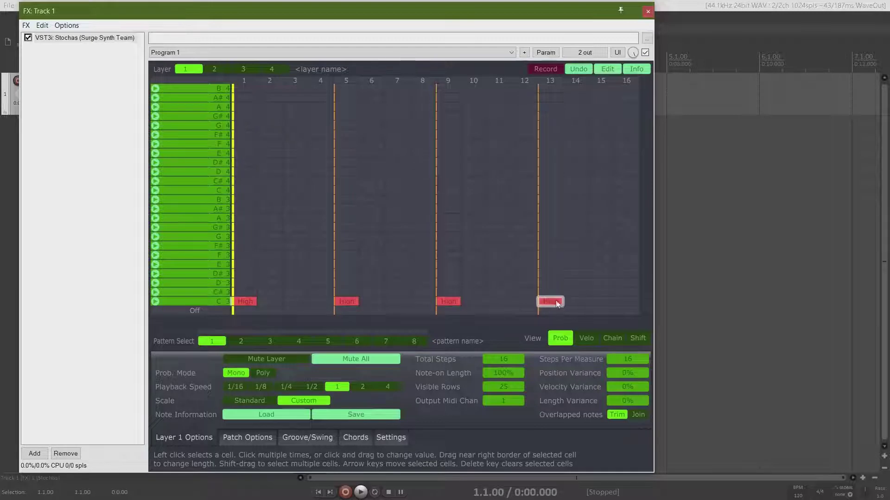
pyautogui.click(600, 283)
pyautogui.click(71, 60)
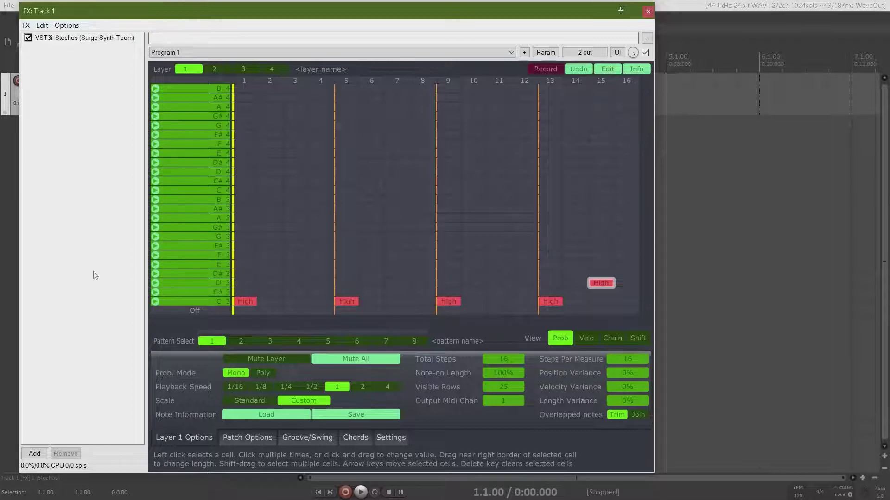
# Add SynthMaster 2 Player to Track 1's FX chain and narrow its presets to Brass.
pyautogui.click(35, 454)
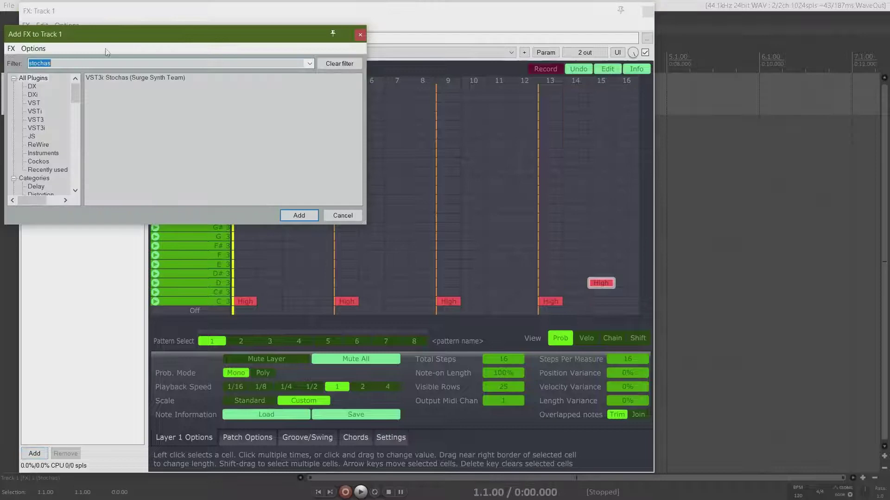
pyautogui.write('synthma')
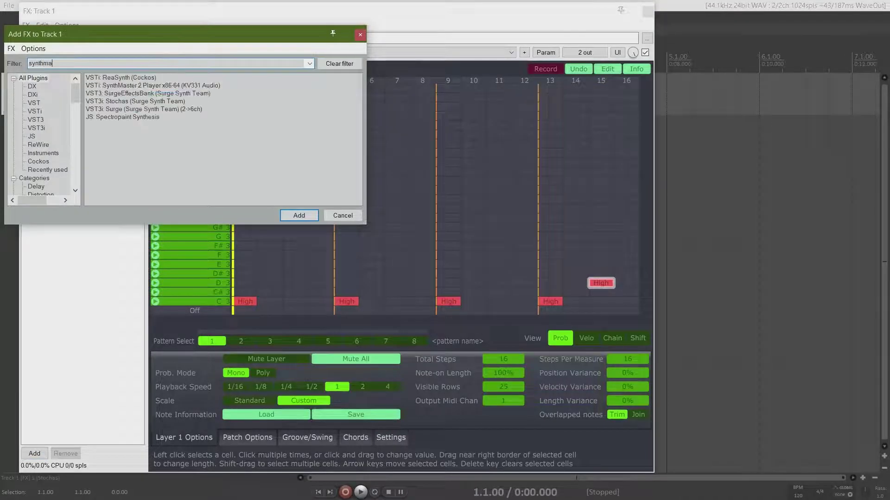
pyautogui.write('ster pla')
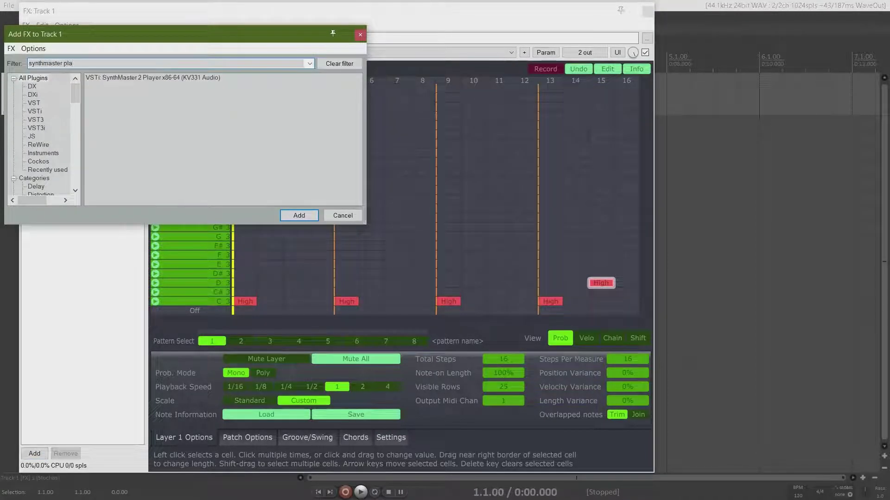
pyautogui.click(108, 78)
pyautogui.click(299, 216)
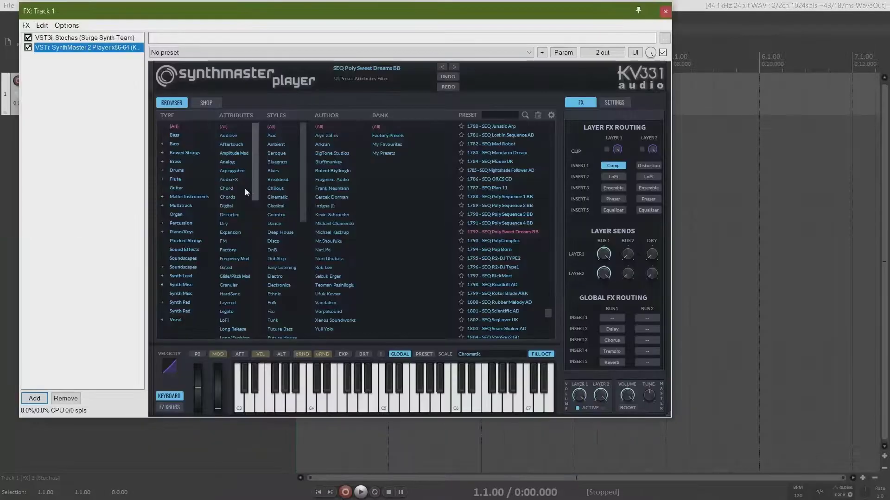
pyautogui.click(184, 162)
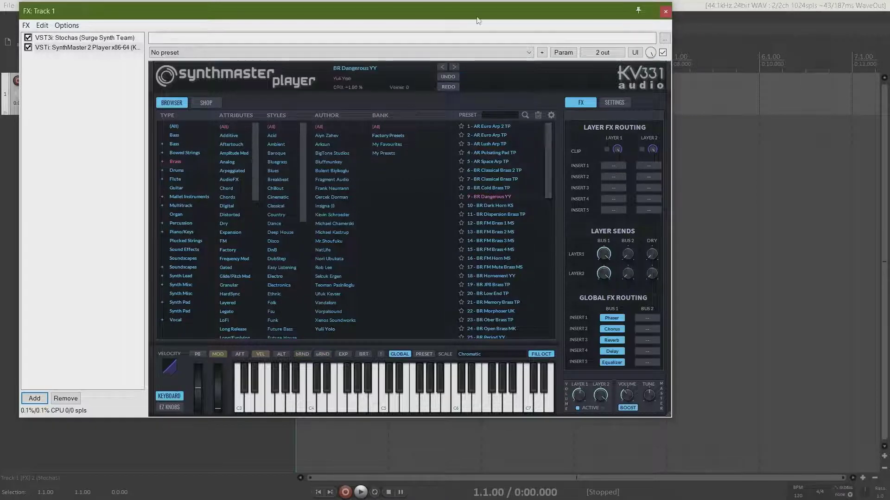
# Audition the Stochas pattern through SynthMaster, then delete SynthMaster 2 Player from the chain.
pyautogui.click(99, 37)
pyautogui.press('space')
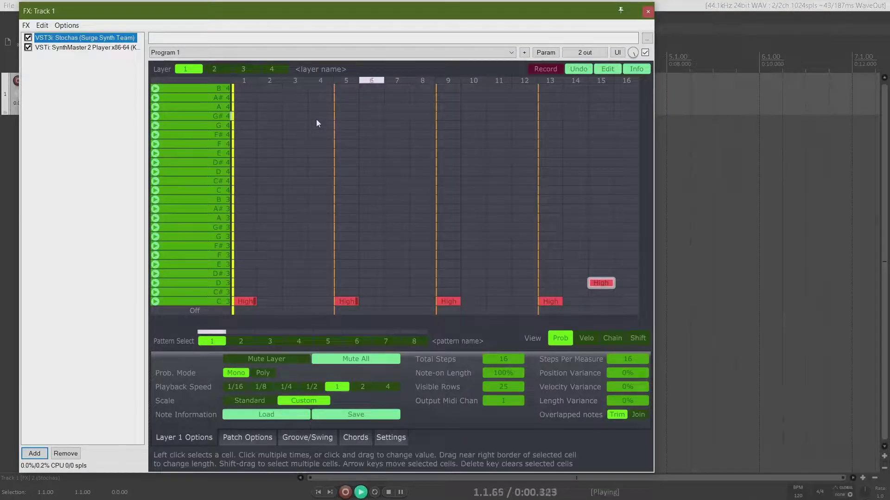
pyautogui.press('Down')
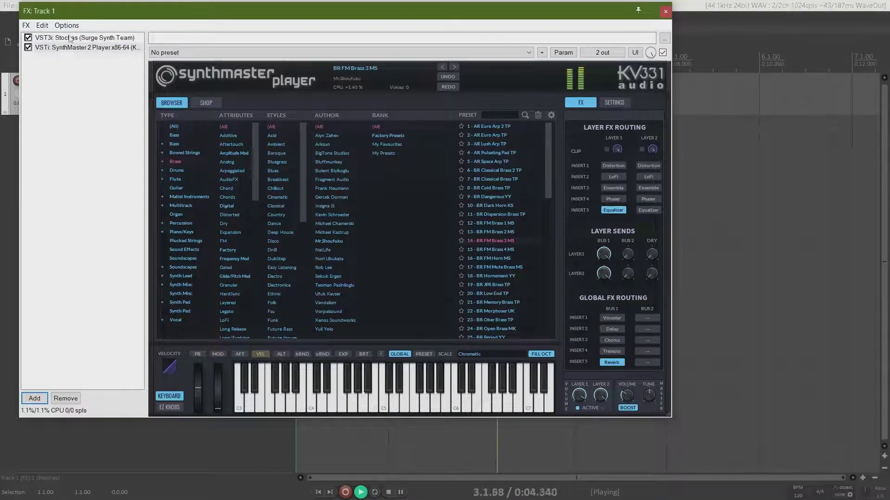
pyautogui.press('Up')
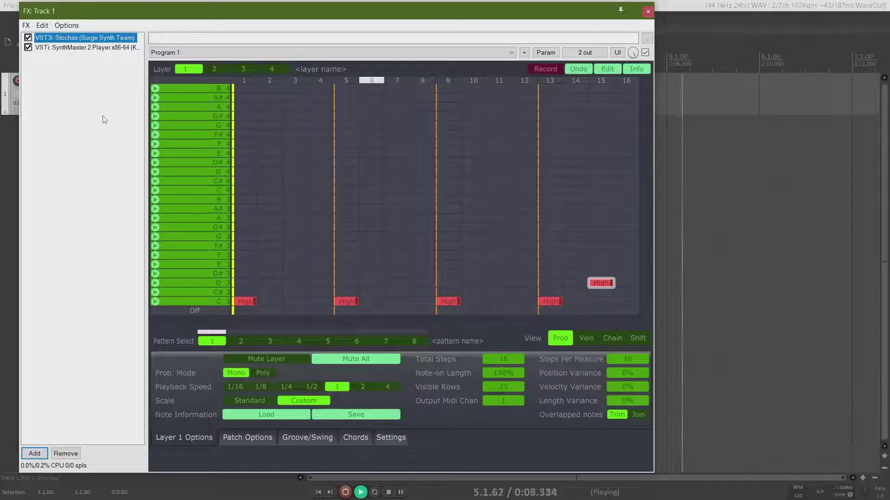
pyautogui.press('space')
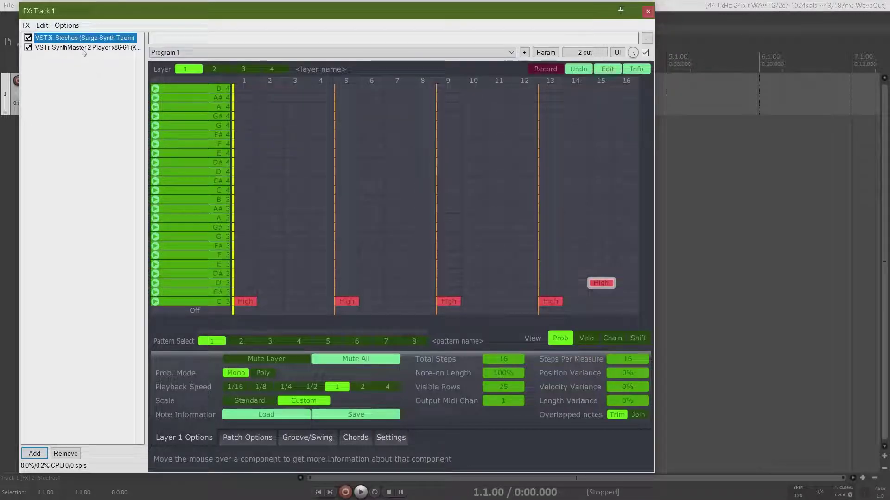
pyautogui.click(82, 48)
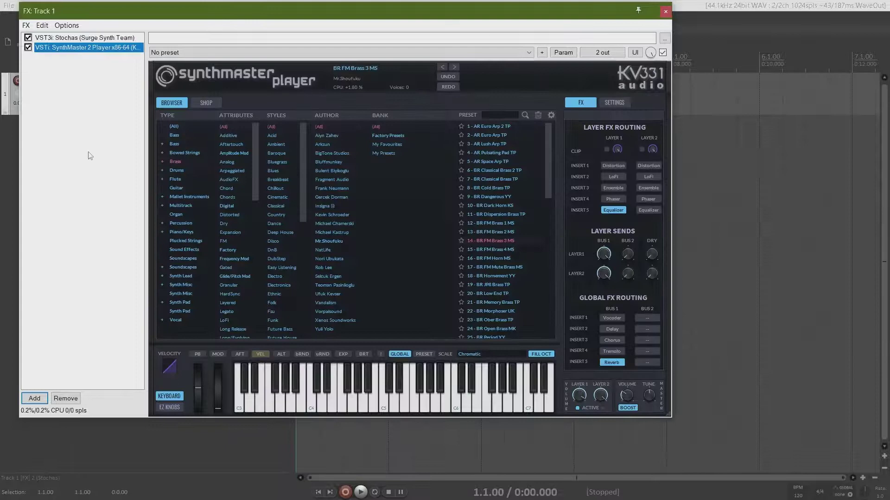
pyautogui.press('Delete')
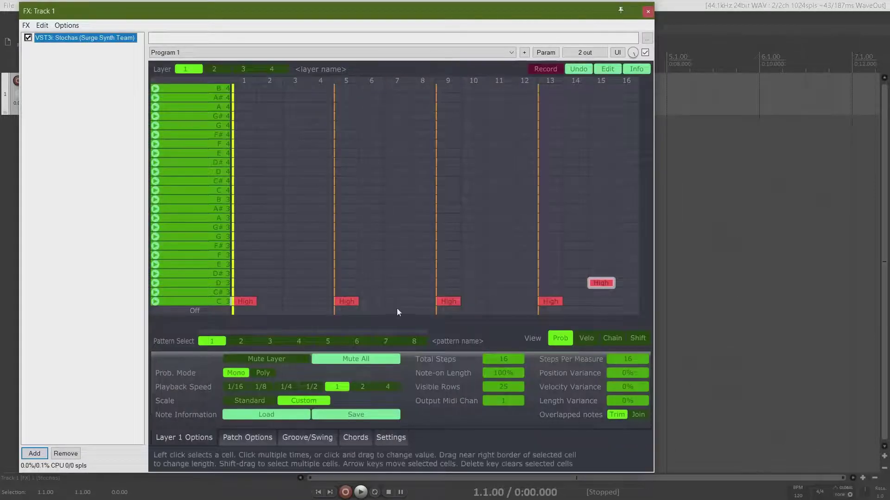
# On Stochas layer 2, place High notes at C4 steps 3, 7, 11 and G4 step 15, output on MIDI channel 2.
pyautogui.click(212, 69)
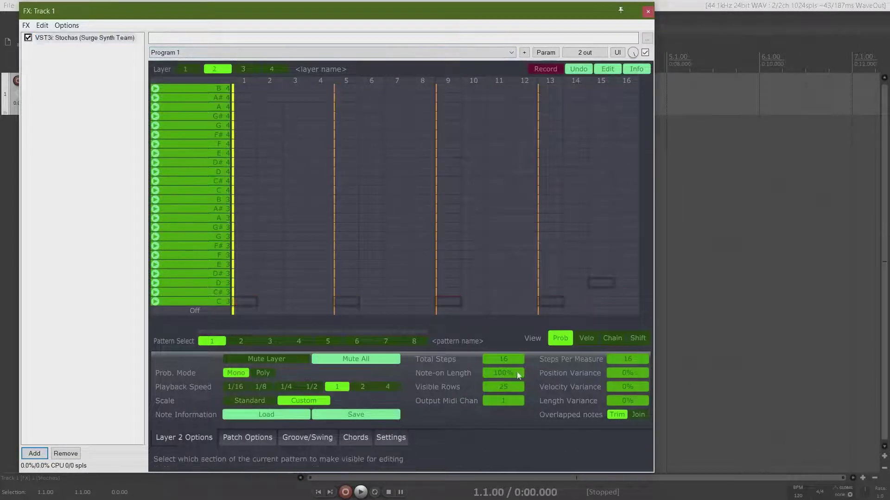
pyautogui.click(288, 190)
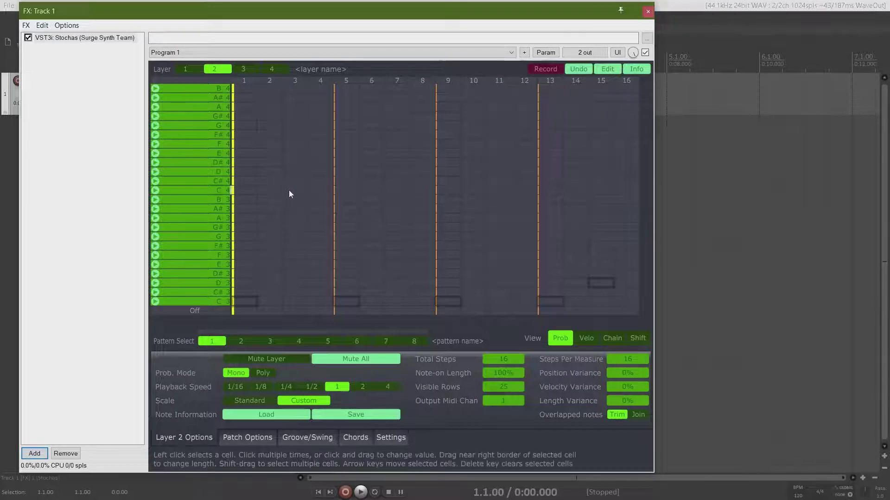
pyautogui.click(398, 190)
pyautogui.click(498, 190)
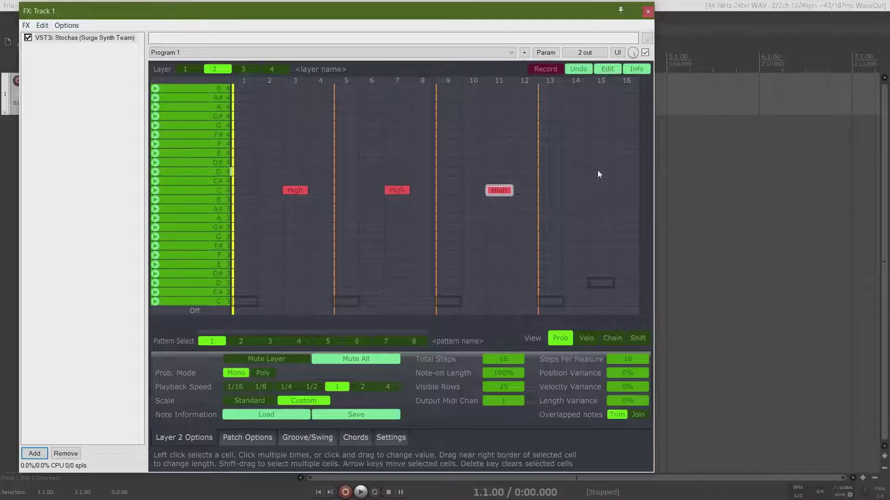
pyautogui.click(599, 125)
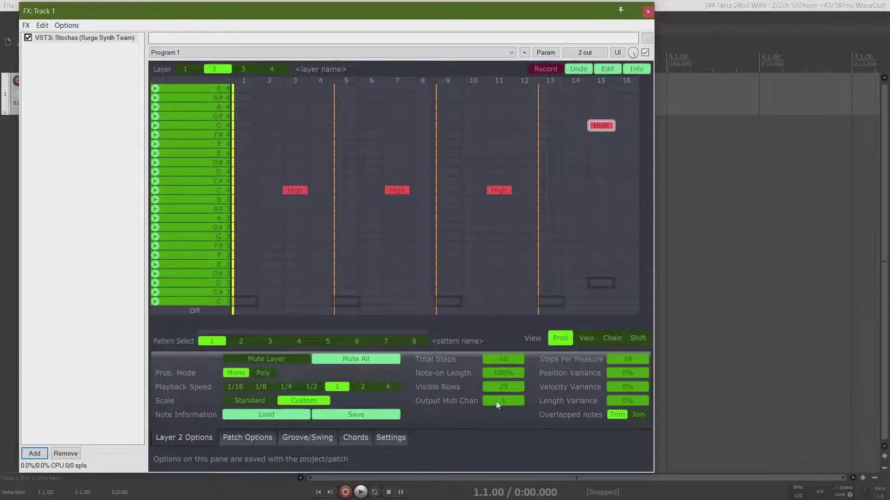
pyautogui.moveTo(497, 405); pyautogui.dragTo(511, 406)
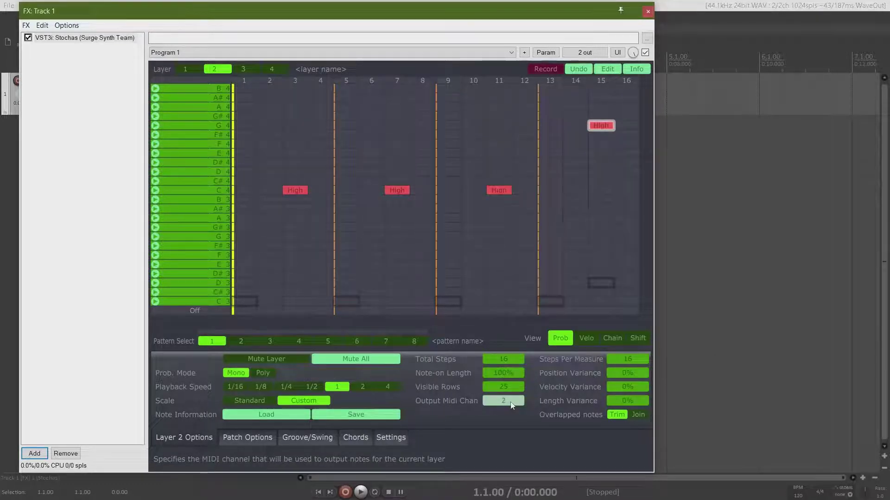
# Close the Stochas window and insert two more tracks.
pyautogui.click(647, 12)
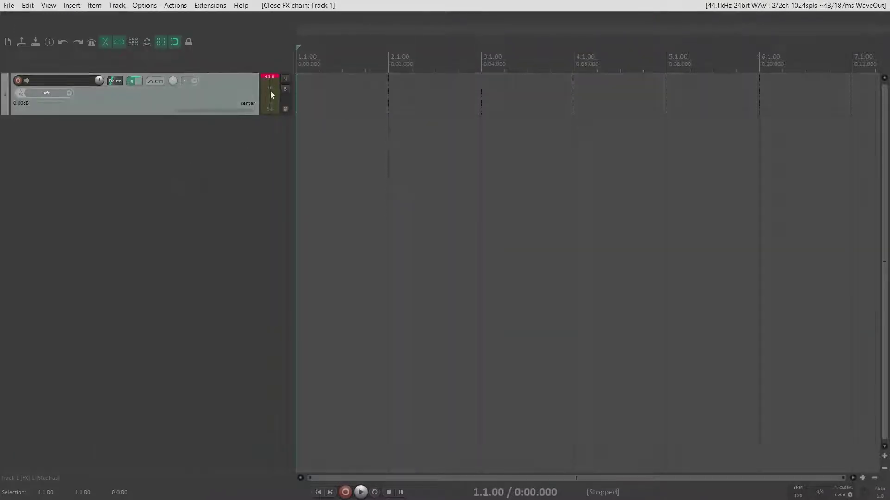
pyautogui.click(270, 77)
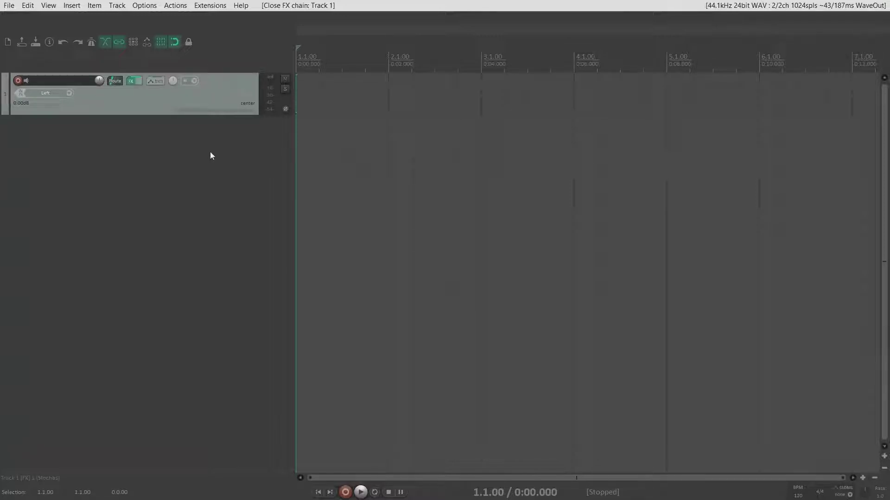
pyautogui.rightClick(166, 179)
pyautogui.click(201, 186)
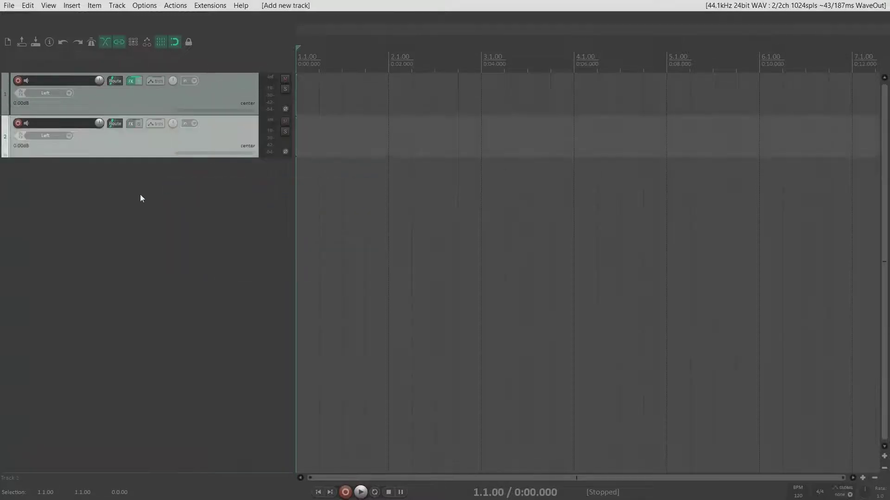
pyautogui.rightClick(140, 195)
pyautogui.click(178, 200)
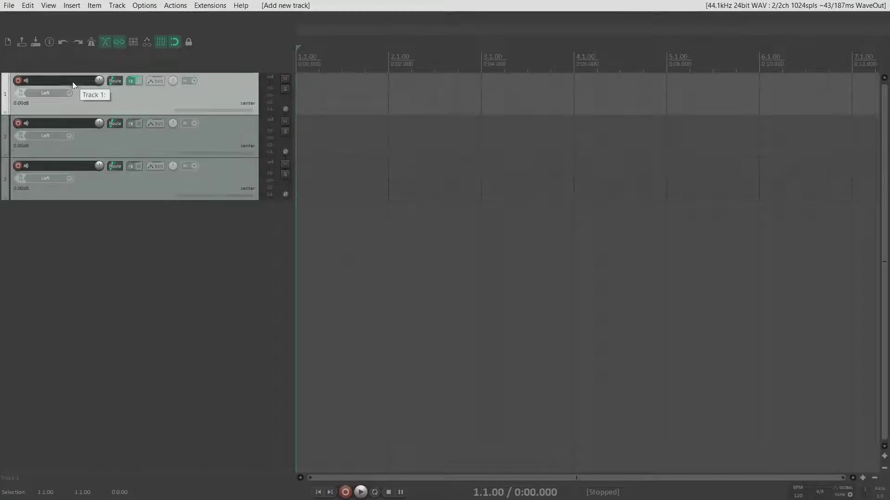
# Name the tracks 'stochas vst', 'synth 1' and 'synth 2'.
pyautogui.doubleClick(72, 82)
pyautogui.write('stocha')
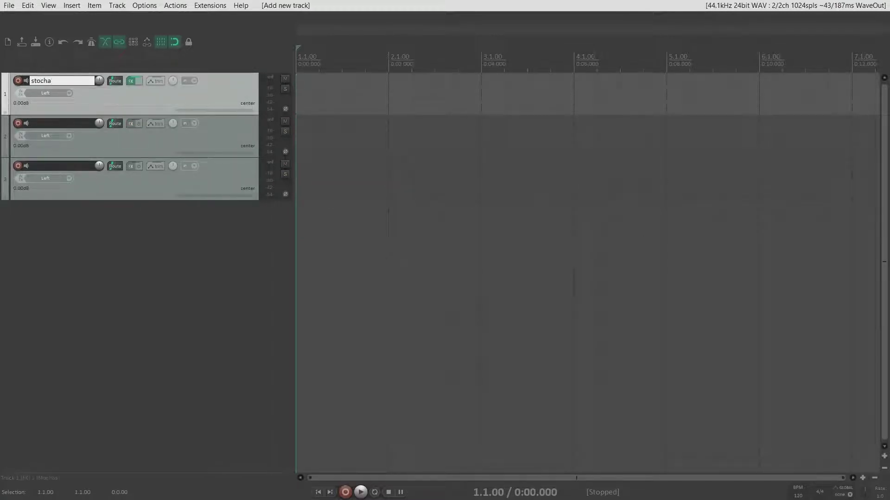
pyautogui.write('s vst')
pyautogui.doubleClick(54, 124)
pyautogui.write('synt')
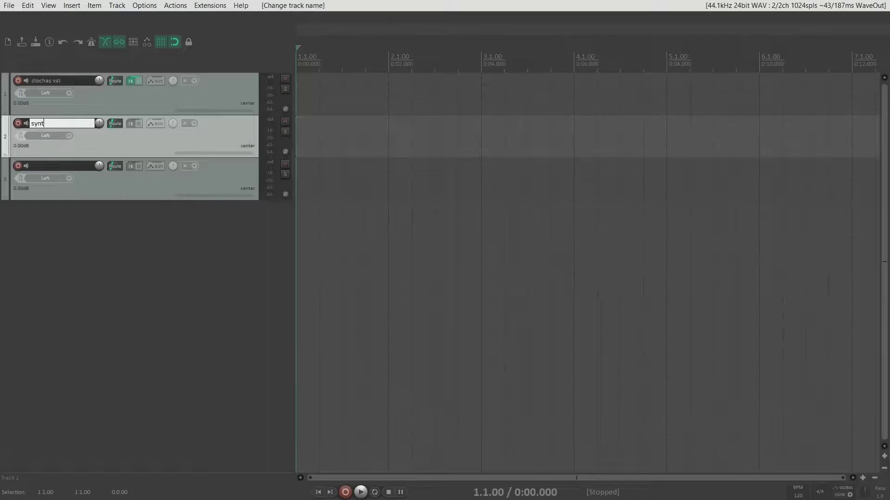
pyautogui.write('h 1')
pyautogui.doubleClick(46, 166)
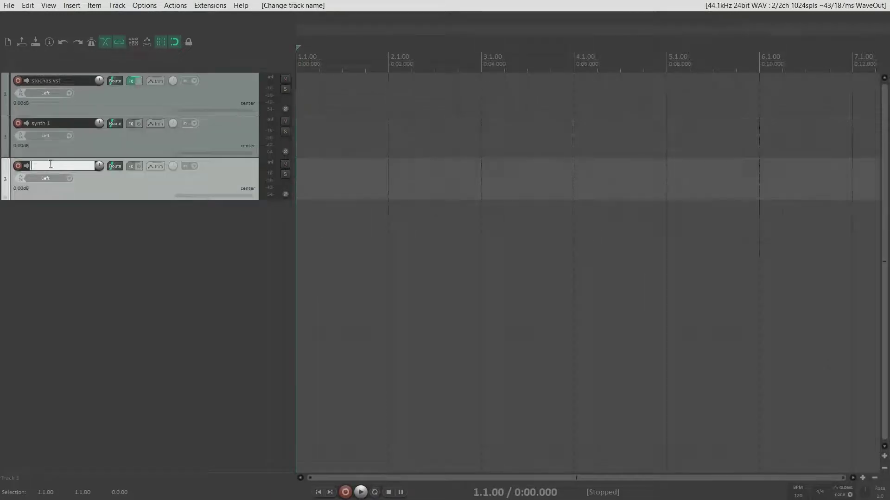
pyautogui.write('synth 2')
pyautogui.click(84, 232)
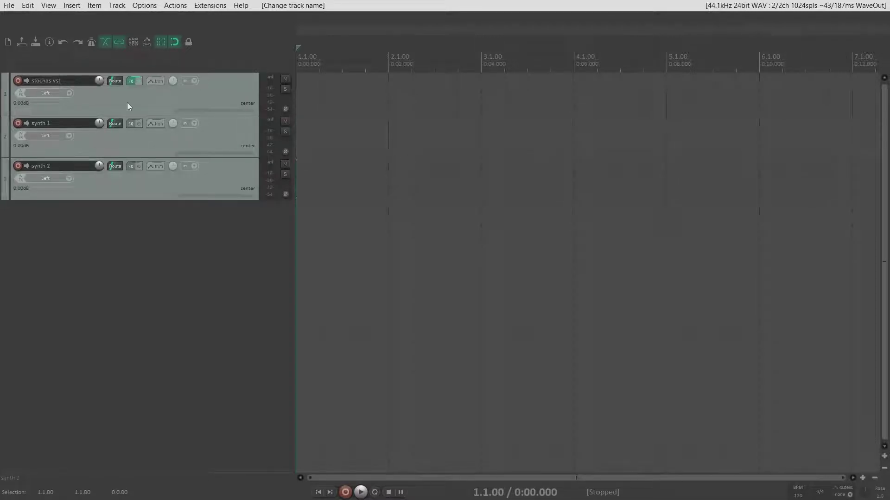
# Add a send from stochas vst to synth 1 with MIDI source channel 1.
pyautogui.click(115, 82)
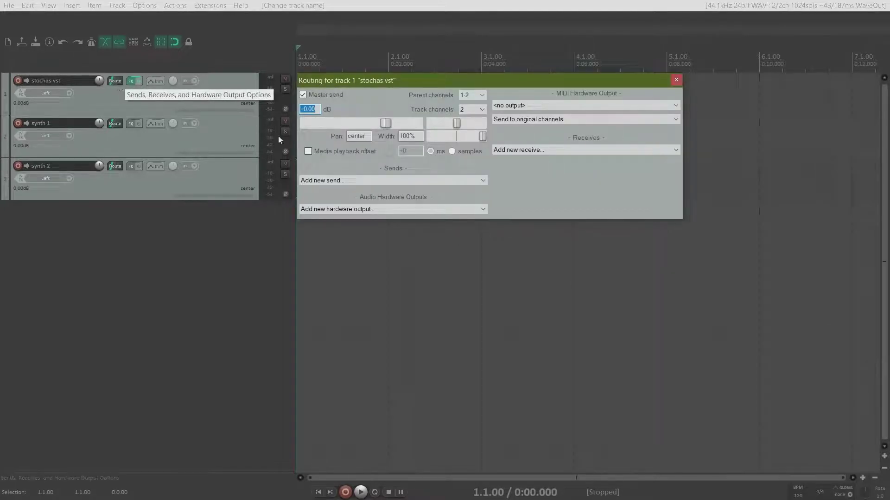
pyautogui.click(399, 180)
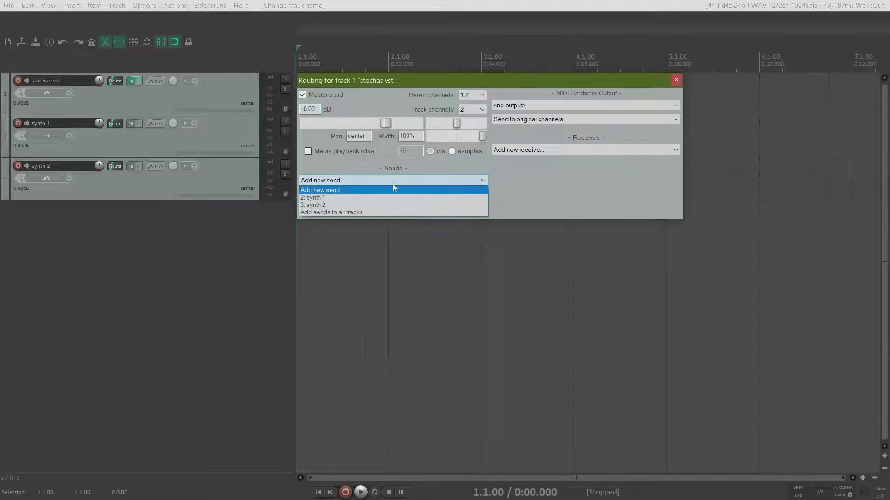
pyautogui.click(367, 200)
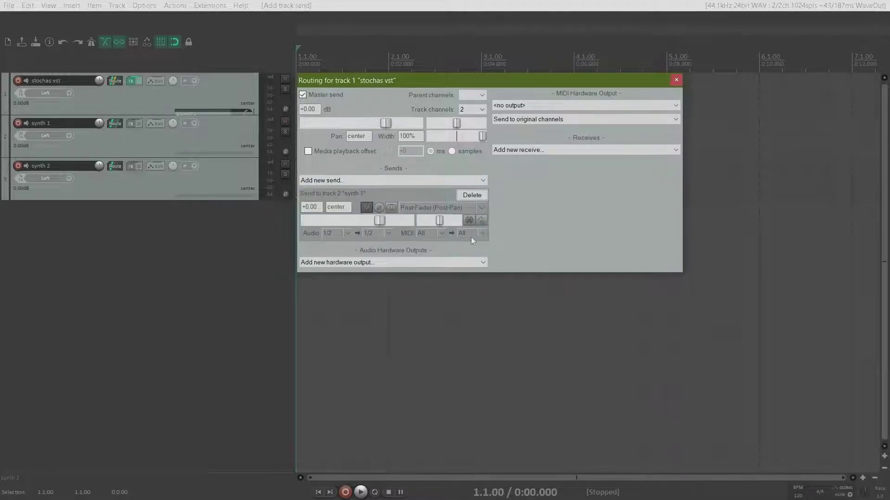
pyautogui.click(441, 235)
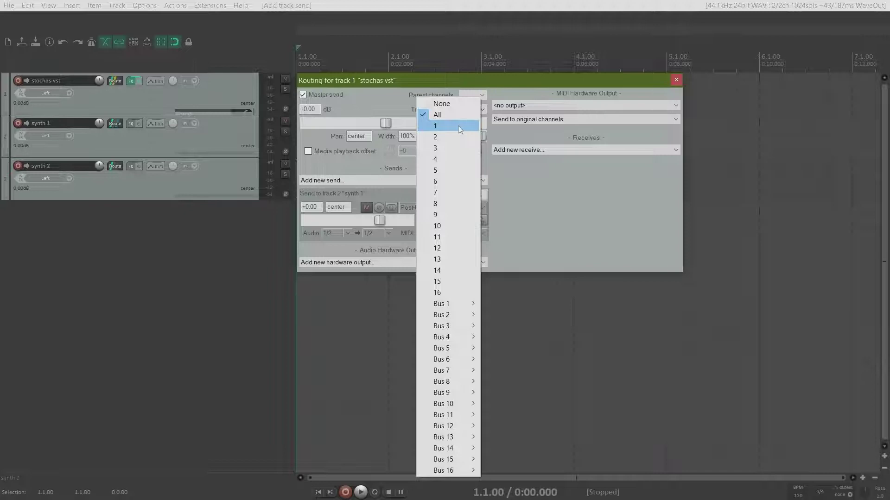
pyautogui.click(458, 126)
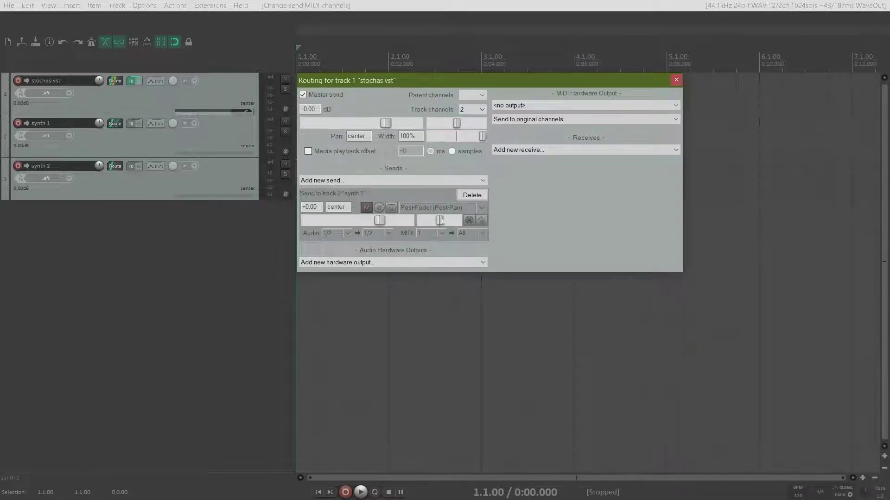
# Close the stochas vst routing and briefly check synth 2's routing.
pyautogui.click(677, 81)
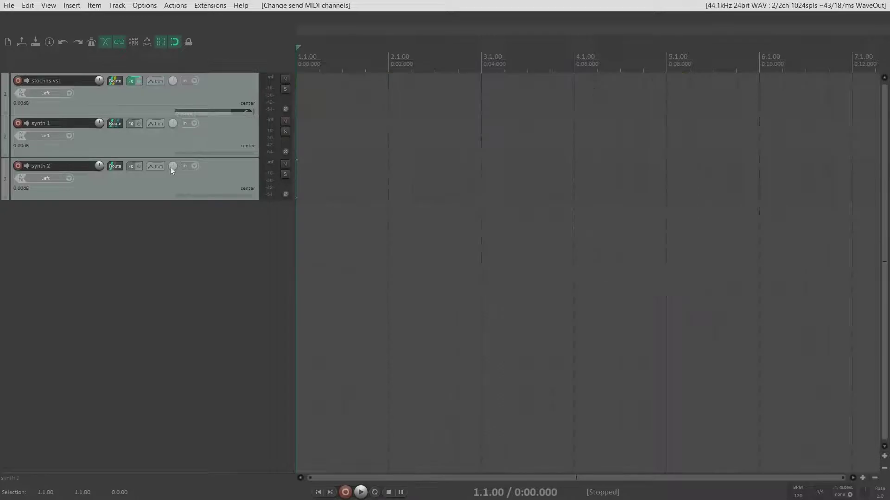
pyautogui.click(150, 189)
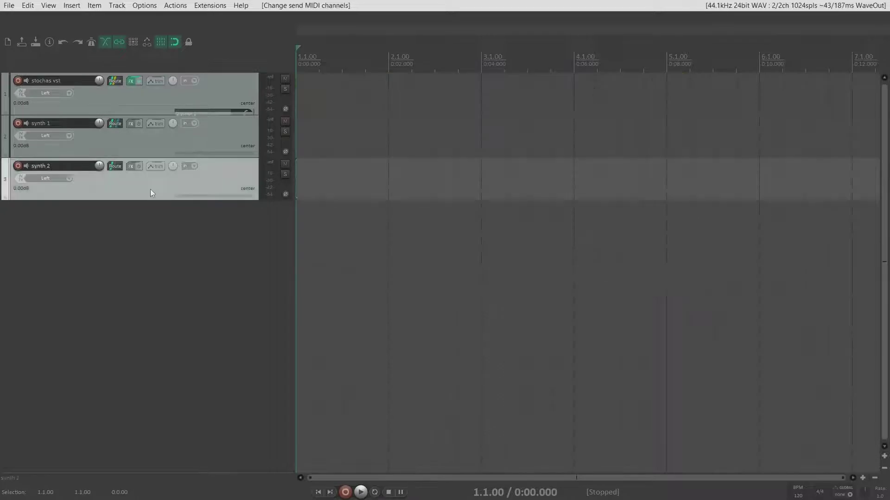
pyautogui.click(118, 166)
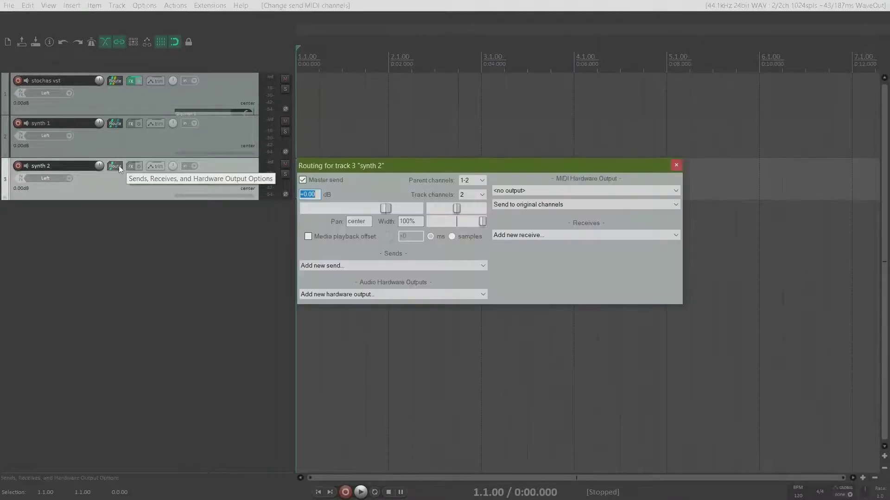
pyautogui.click(676, 165)
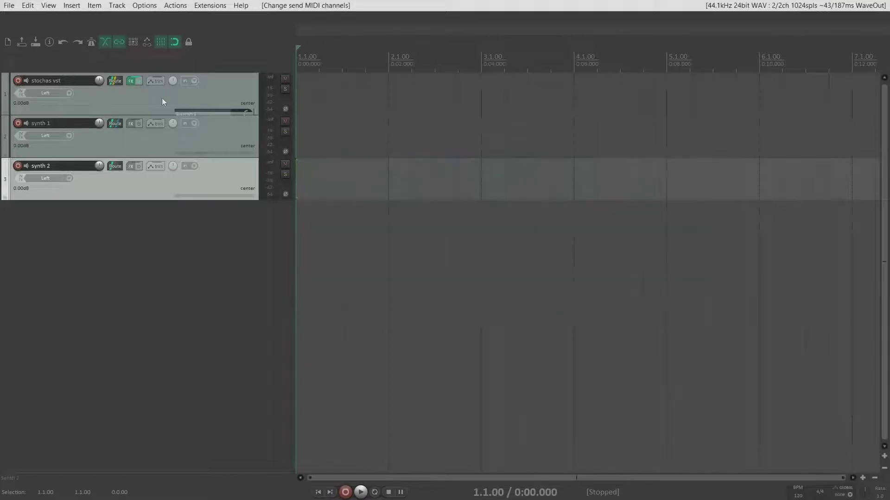
# Add a send from stochas vst to synth 2 carrying only MIDI channel 2.
pyautogui.click(115, 82)
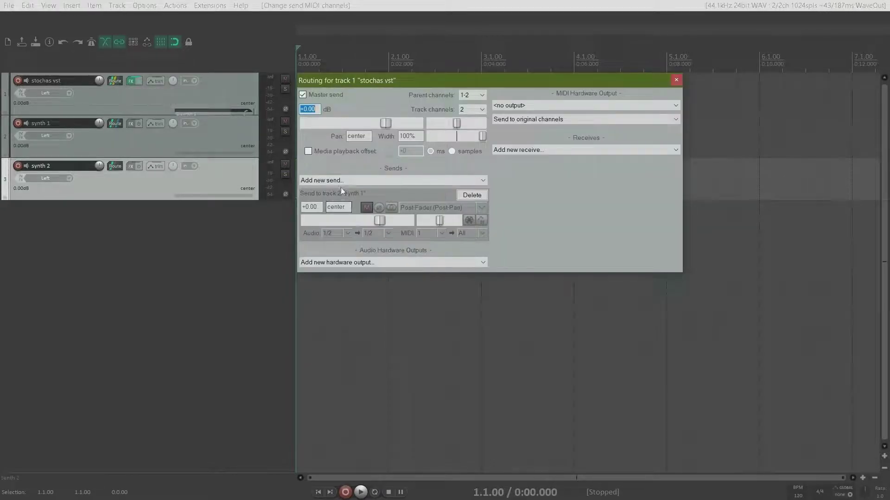
pyautogui.click(342, 180)
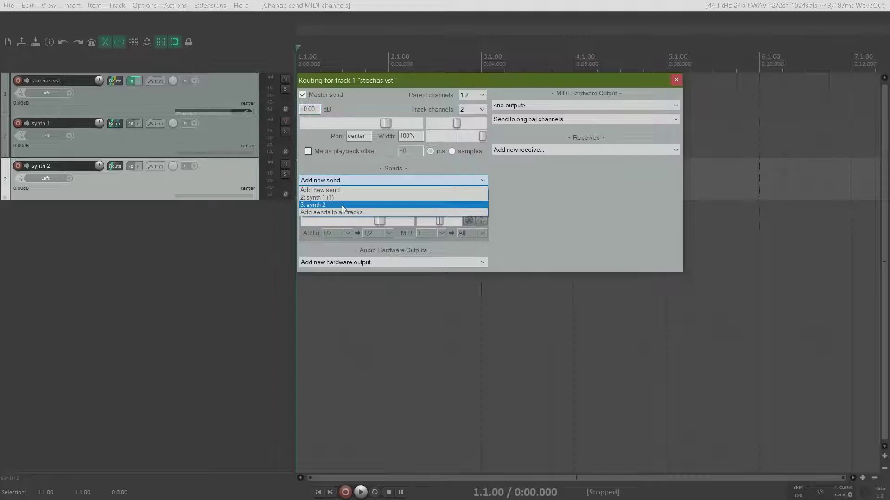
pyautogui.click(343, 206)
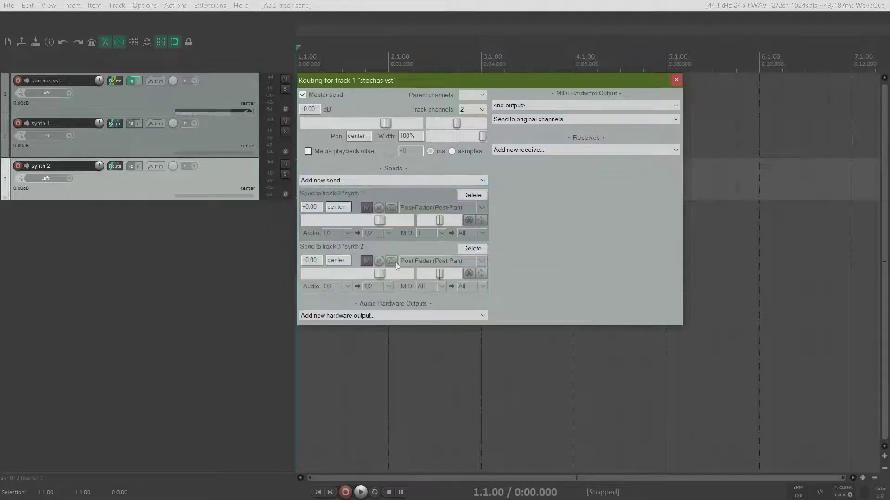
pyautogui.click(433, 286)
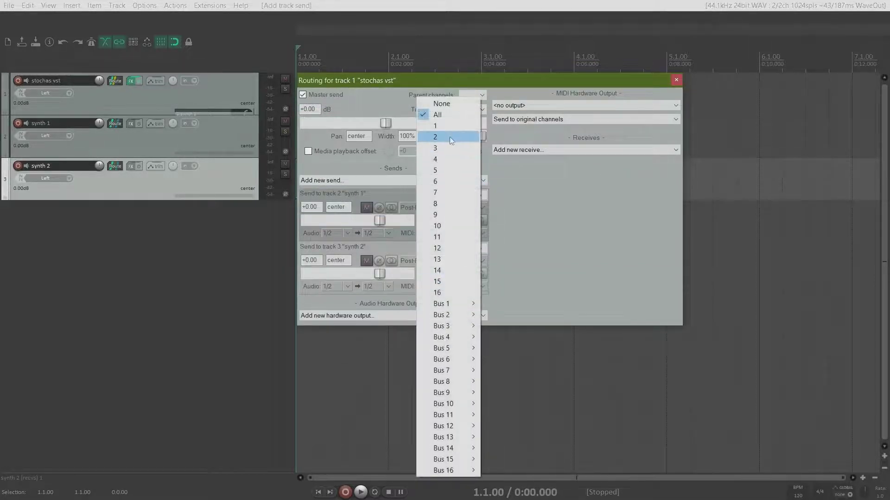
pyautogui.click(449, 137)
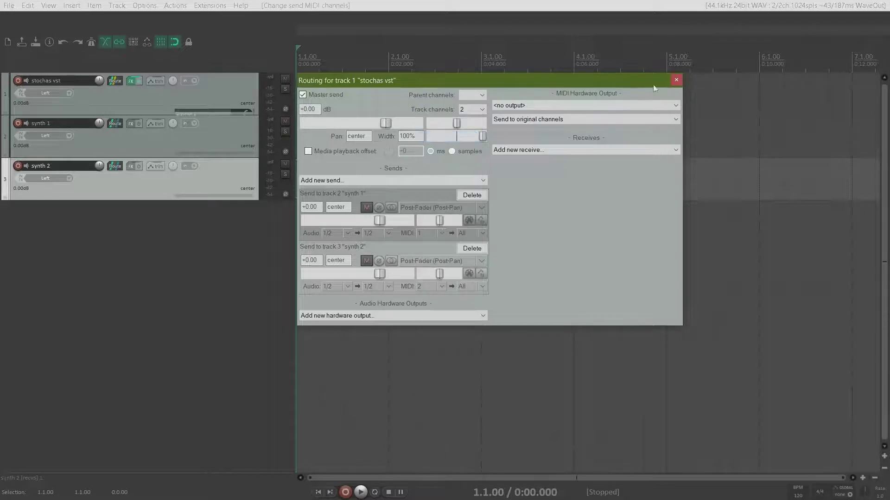
pyautogui.click(676, 80)
# Confirm the new receive in synth 2's routing window.
pyautogui.moveTo(117, 171)
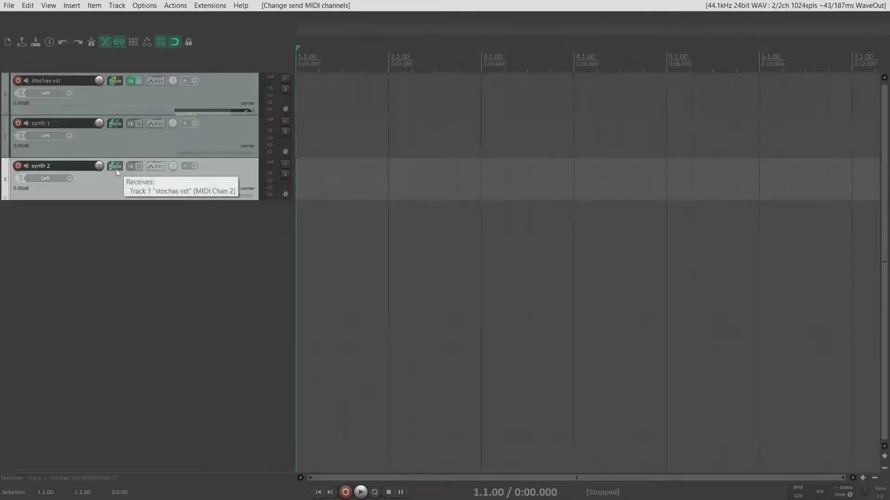
pyautogui.click(116, 170)
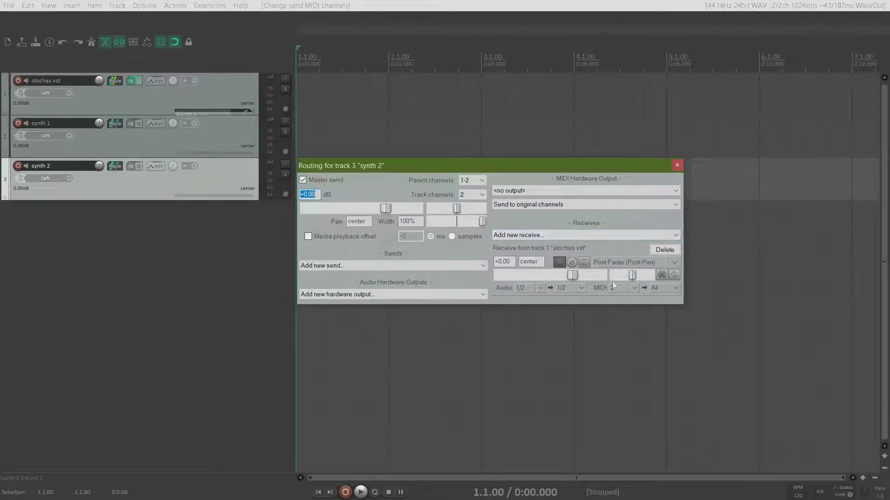
pyautogui.click(678, 167)
# Review the Stochas notes on layers 1 and 2, then select the synth 1 track.
pyautogui.click(135, 144)
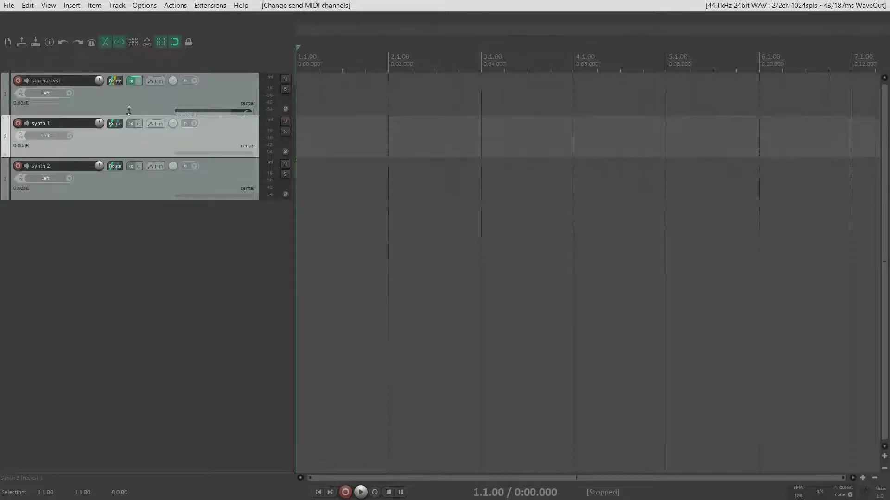
pyautogui.click(124, 102)
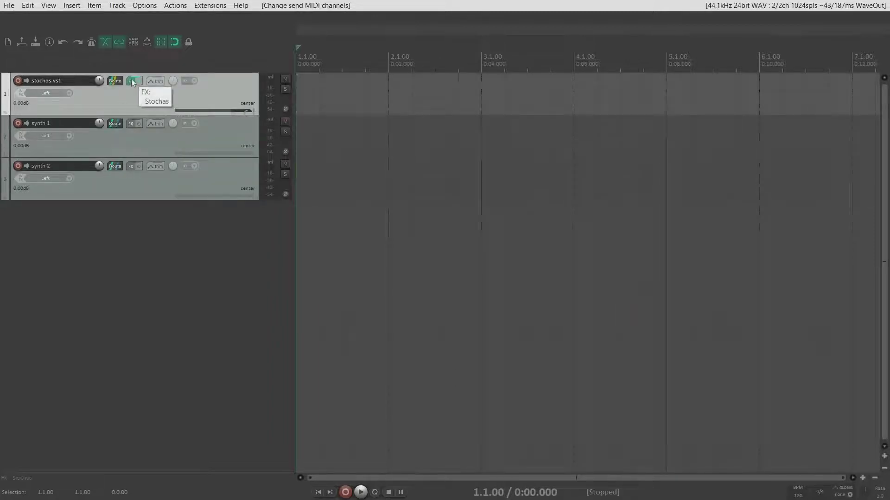
pyautogui.click(131, 82)
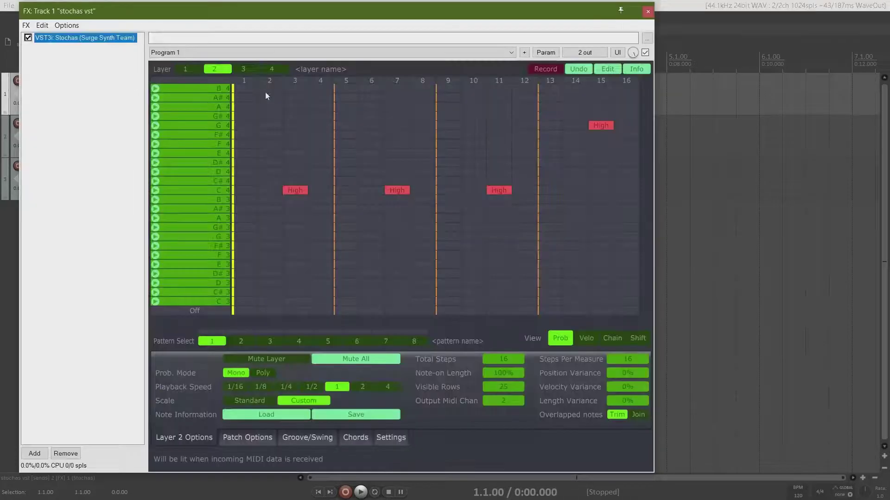
pyautogui.click(188, 69)
pyautogui.click(211, 72)
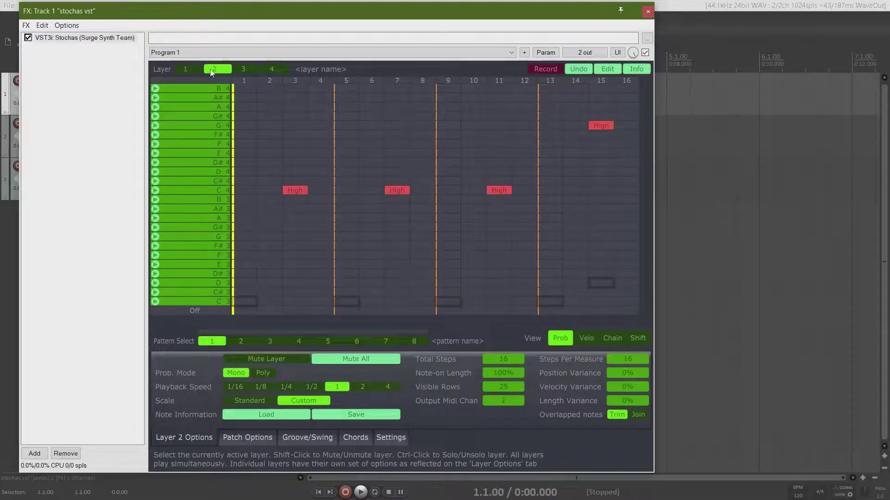
pyautogui.click(648, 11)
pyautogui.click(124, 128)
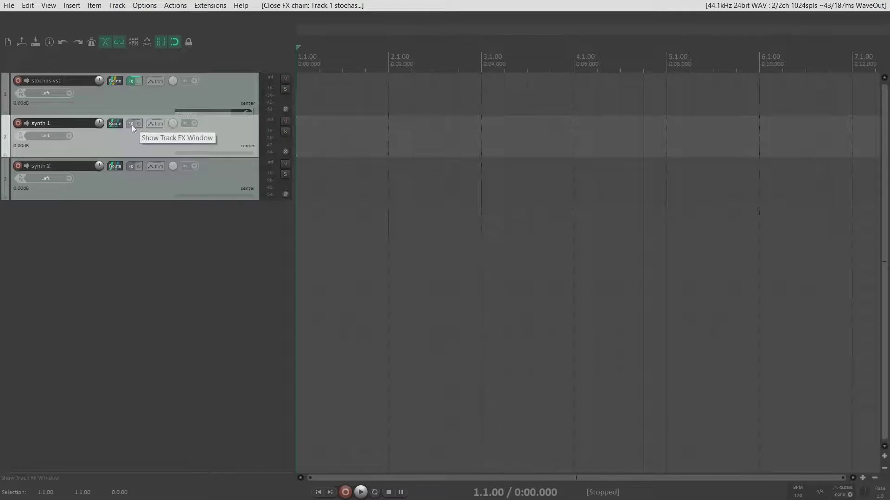
# Load SynthMaster 2 Player onto synth 1 and filter its presets to Brass.
pyautogui.click(132, 124)
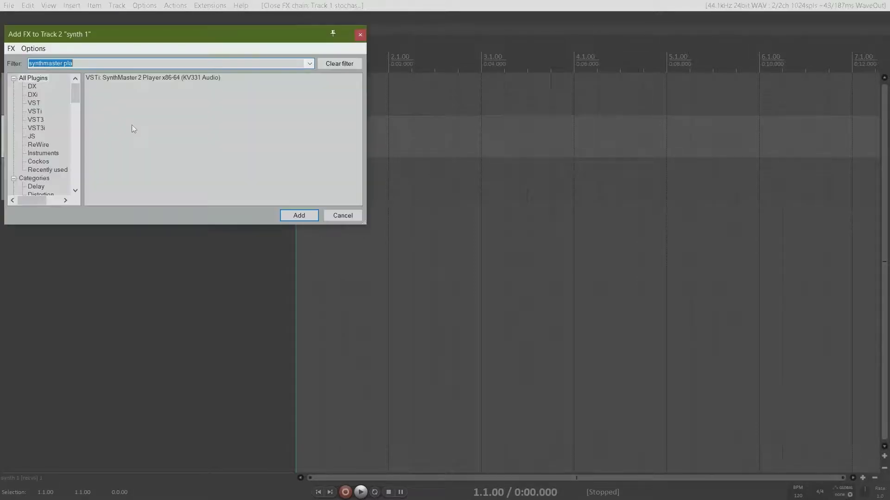
pyautogui.click(120, 78)
pyautogui.doubleClick(119, 78)
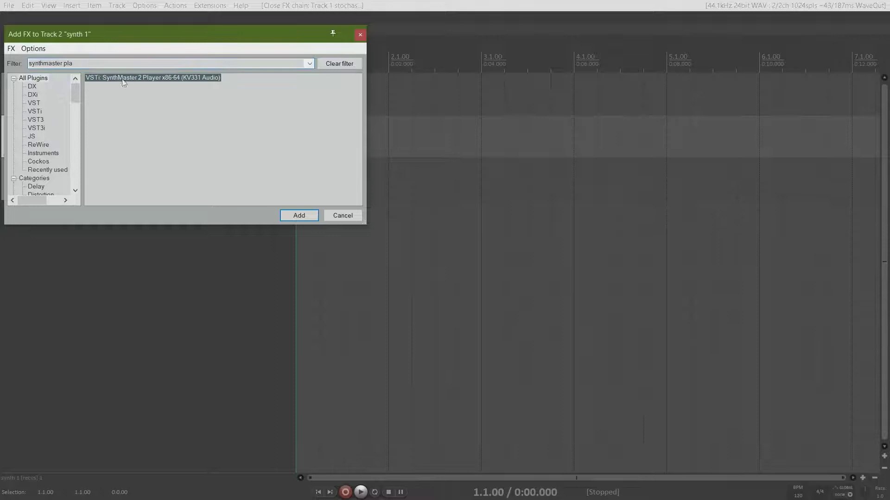
pyautogui.click(300, 215)
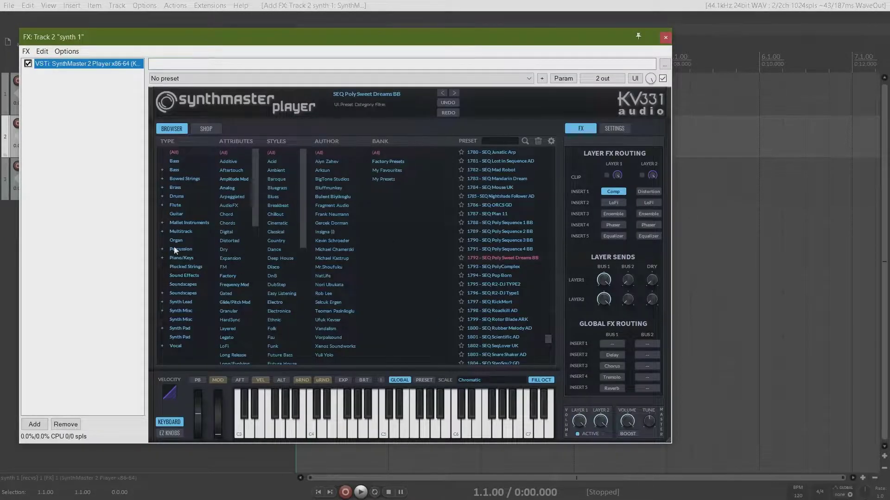
pyautogui.click(179, 187)
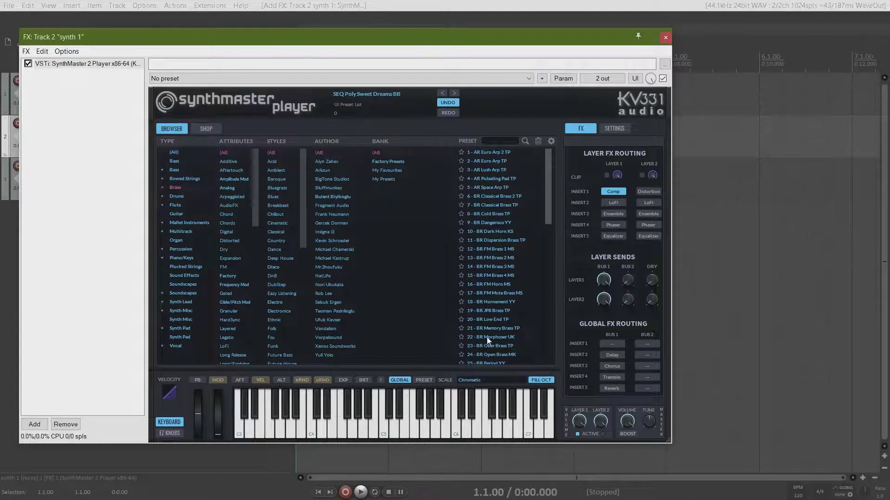
# Add SynthMaster 2 Player to synth 2 with the Synth Lead preset LD Trauma YY.
pyautogui.click(665, 37)
pyautogui.click(103, 194)
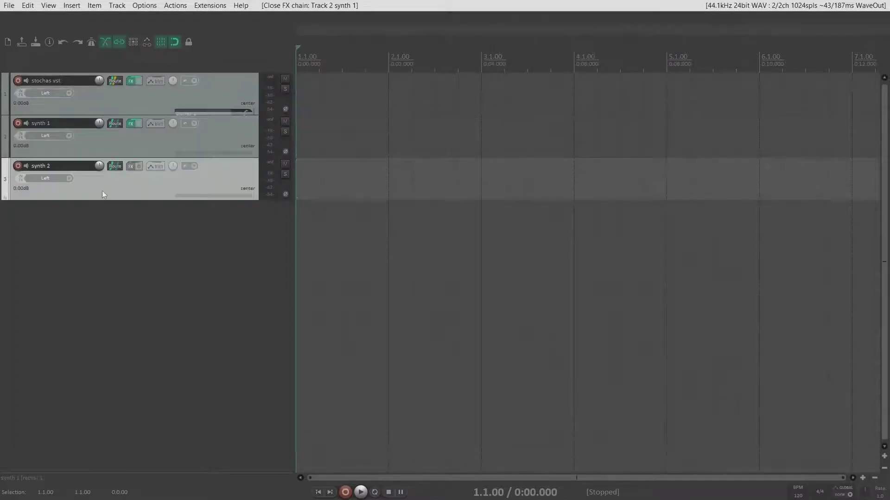
pyautogui.click(134, 166)
pyautogui.doubleClick(115, 77)
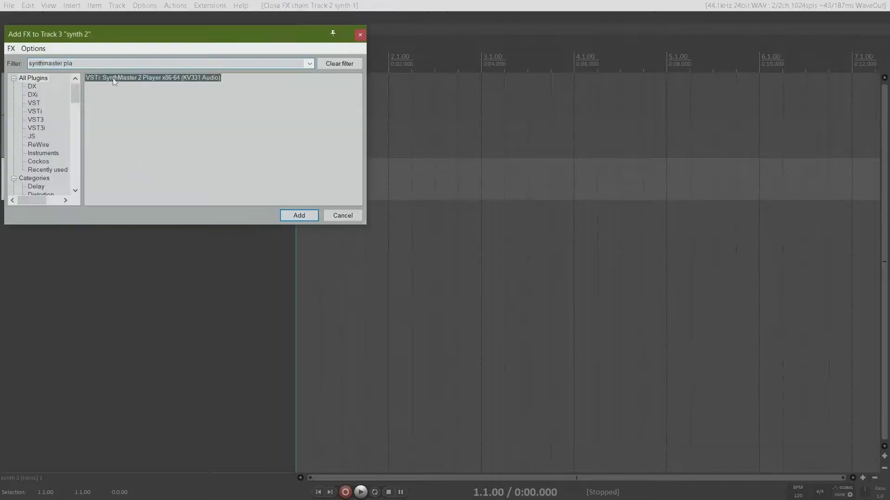
pyautogui.click(191, 302)
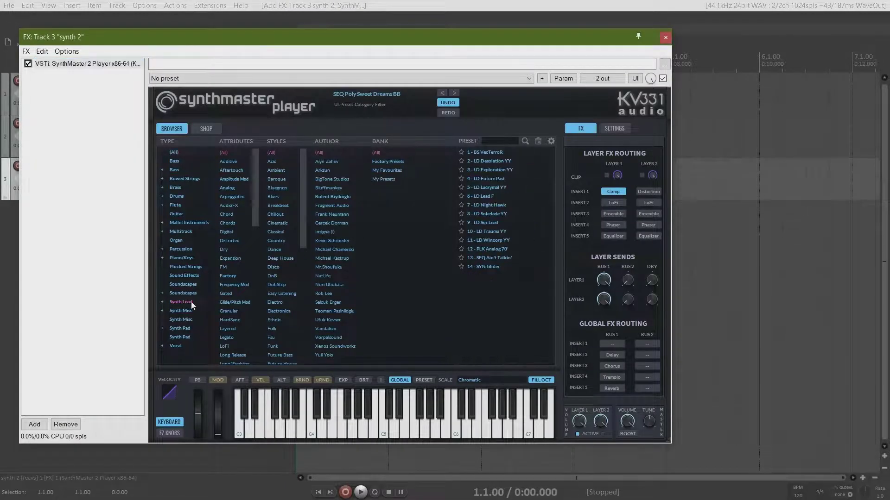
pyautogui.click(488, 231)
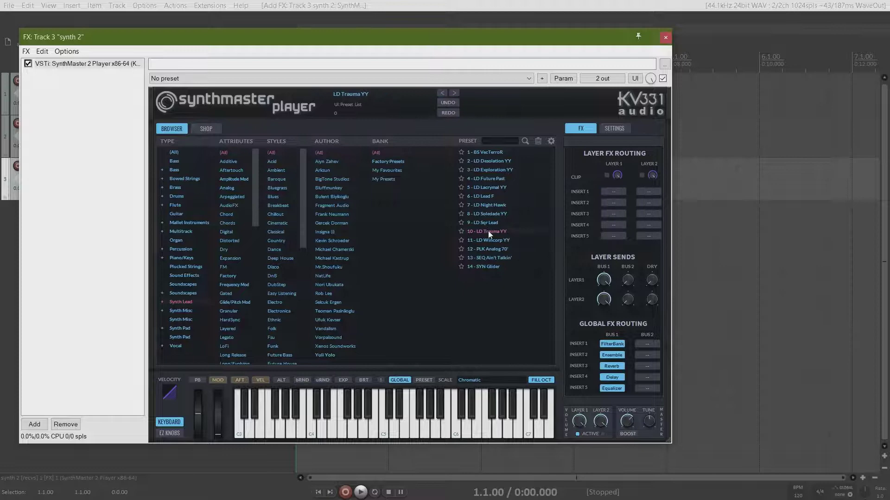
pyautogui.click(665, 37)
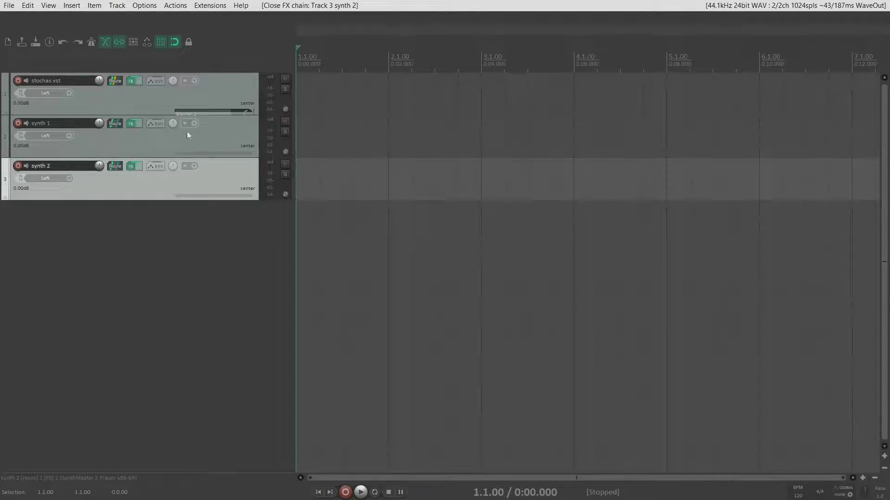
# Play the synths, then open Stochas on layer 1 and move its window aside.
pyautogui.press('space')
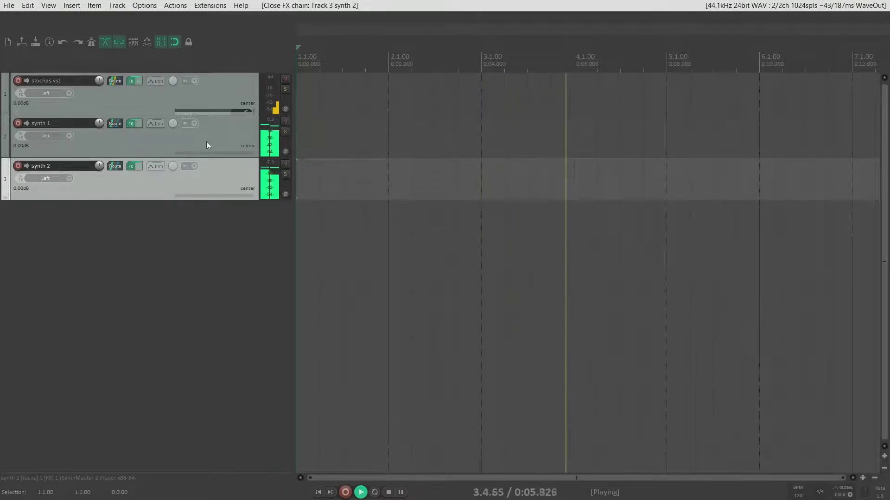
pyautogui.press('space')
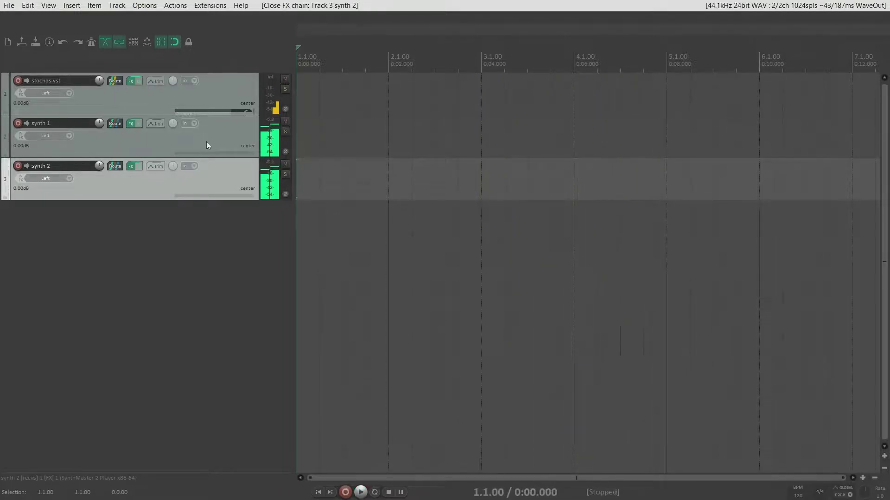
pyautogui.click(131, 82)
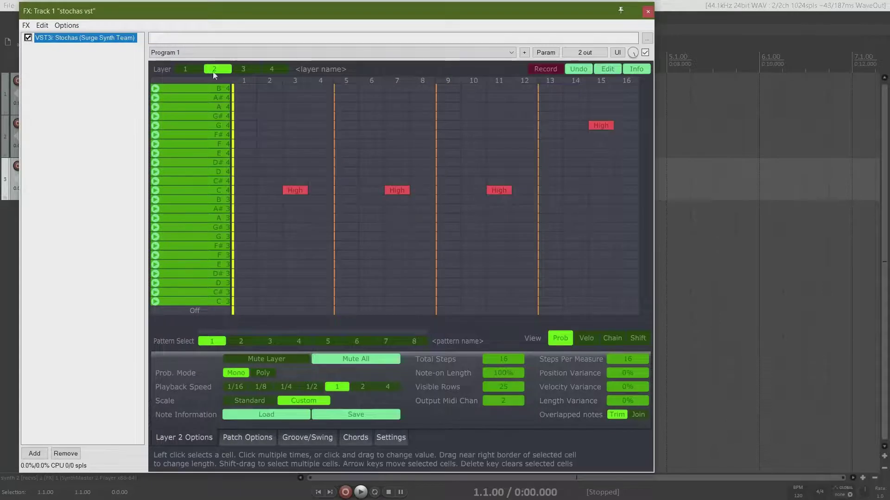
pyautogui.click(185, 70)
pyautogui.moveTo(252, 10); pyautogui.dragTo(400, 17)
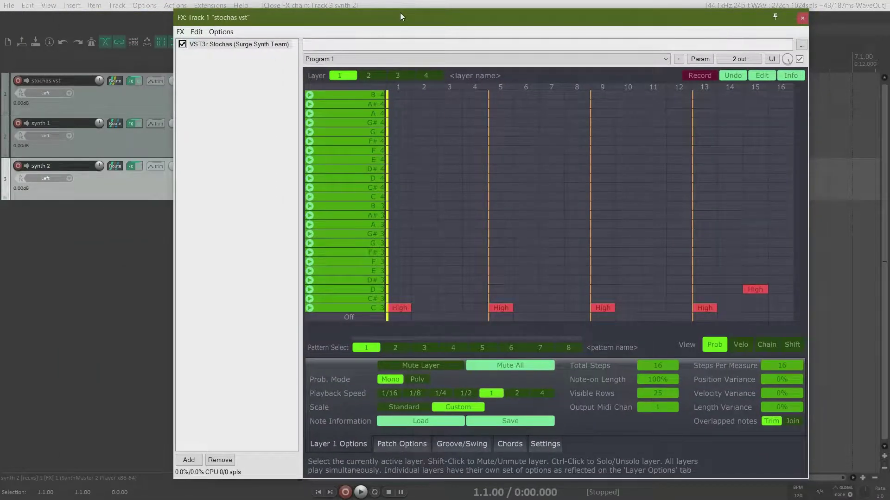
# Play again while checking synth 1, synth 2 and Stochas layer 2, then close Stochas.
pyautogui.click(92, 147)
pyautogui.press('space')
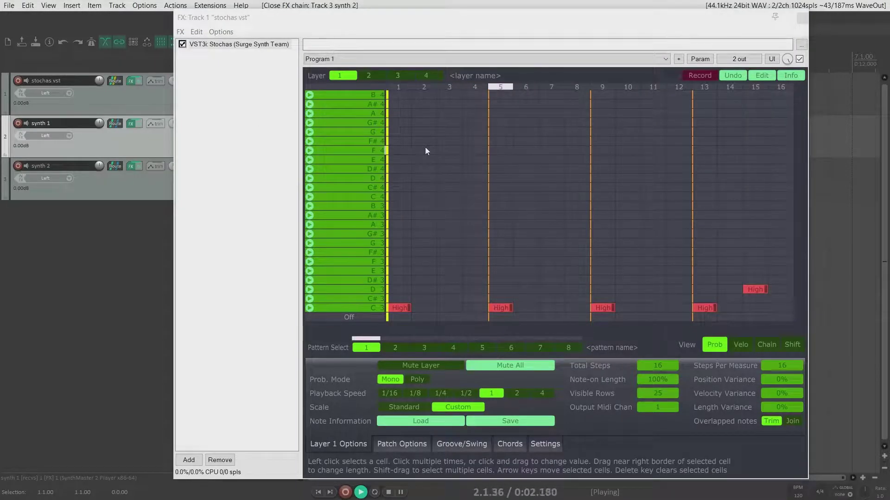
pyautogui.click(113, 189)
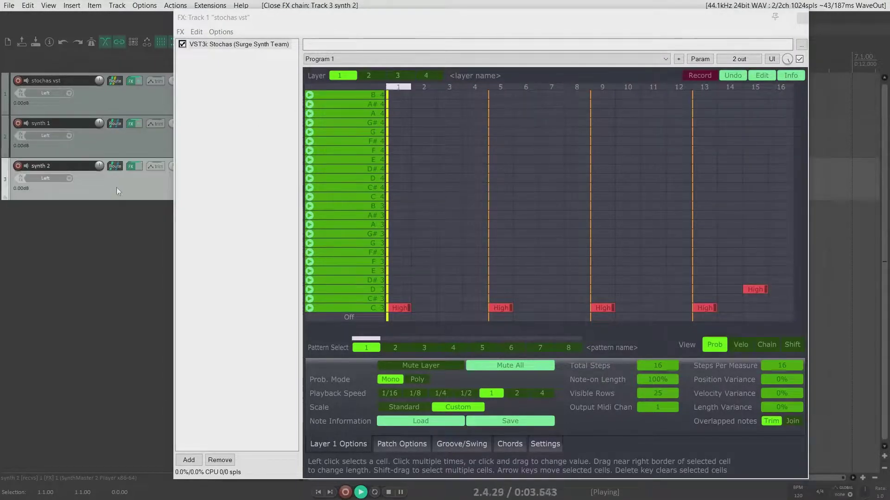
pyautogui.click(383, 76)
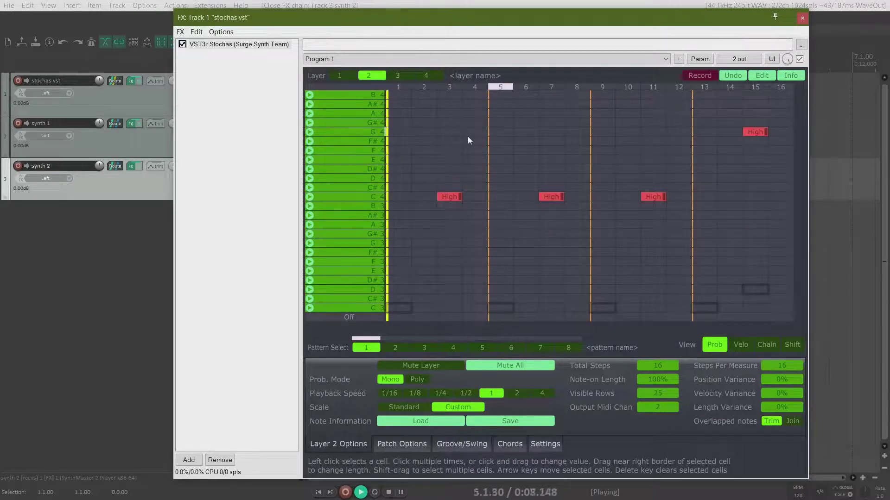
pyautogui.press('space')
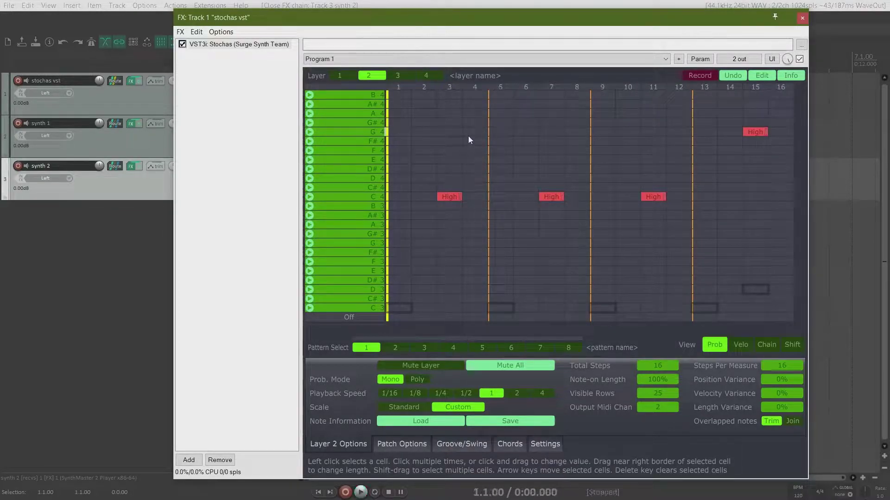
pyautogui.click(803, 20)
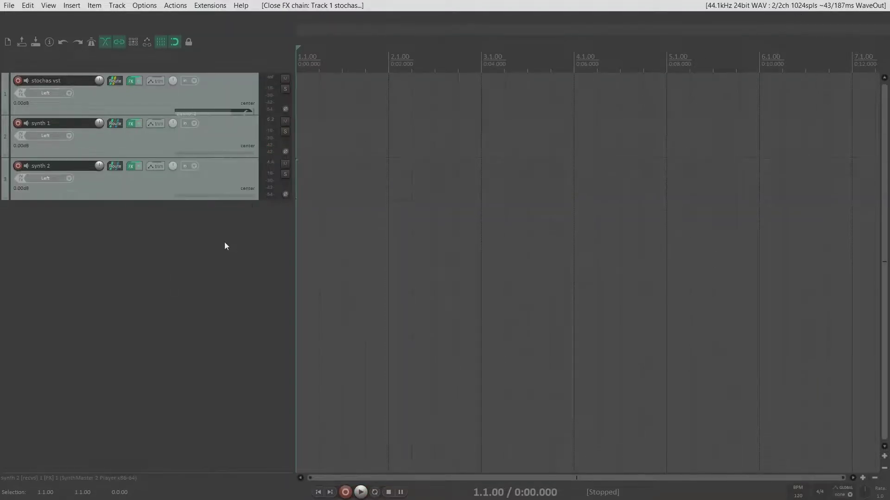
# Set Stochas layer 4 to output on MIDI channel 4, then close the Stochas window.
pyautogui.click(131, 82)
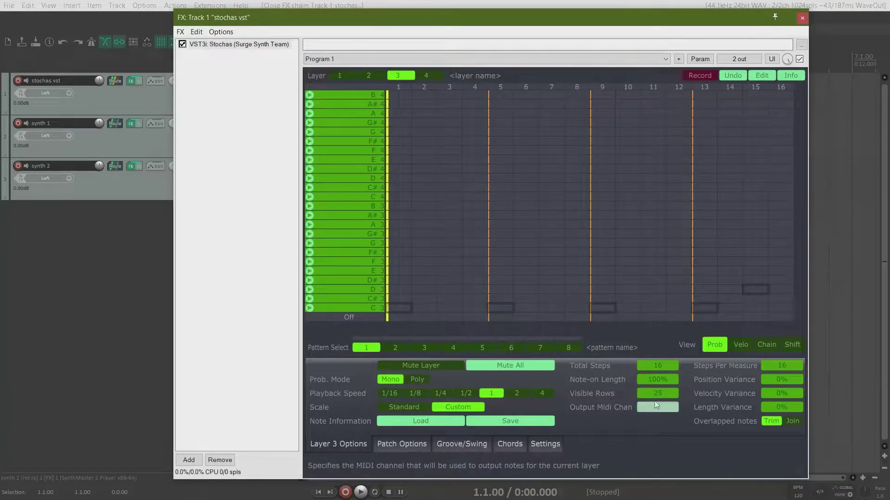
pyautogui.scroll(2, 658, 407)
pyautogui.click(426, 75)
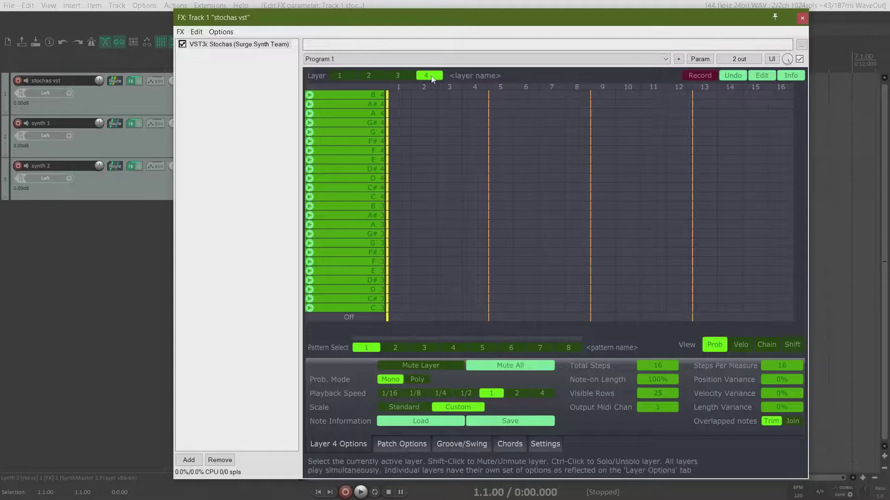
pyautogui.scroll(7, 668, 405)
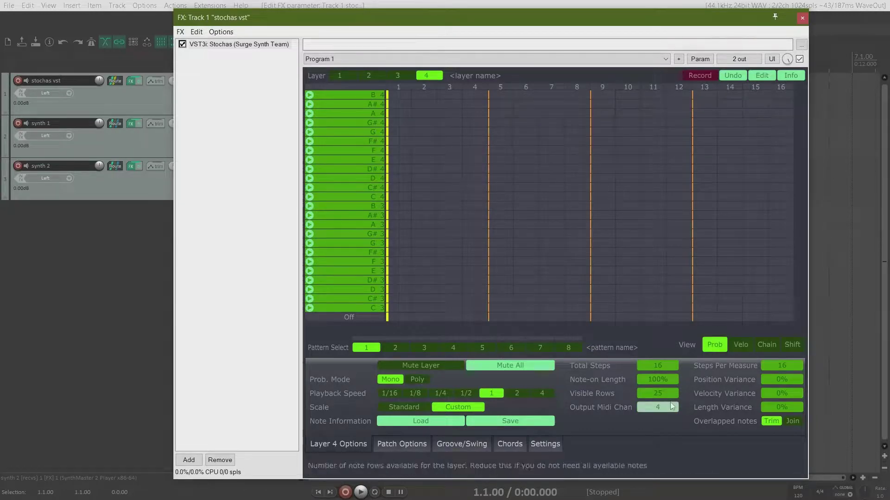
pyautogui.scroll(-4, 671, 402)
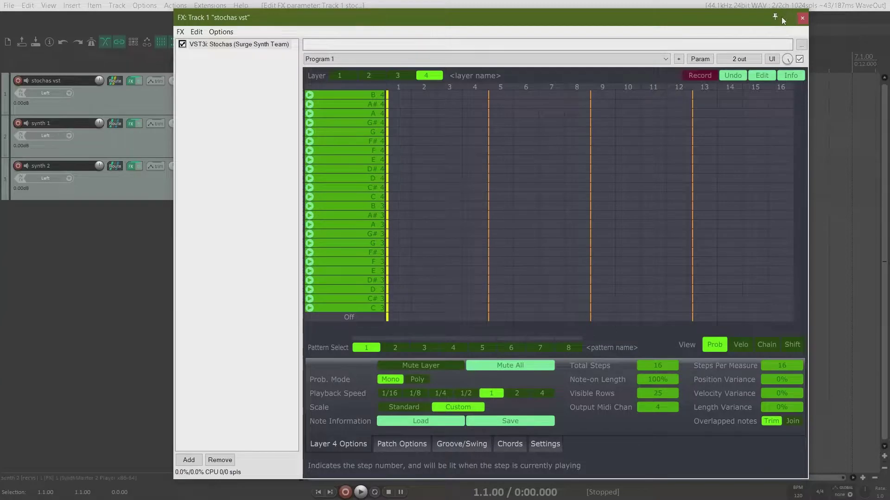
pyautogui.click(802, 18)
# Insert two new empty tracks below synth 2.
pyautogui.rightClick(96, 251)
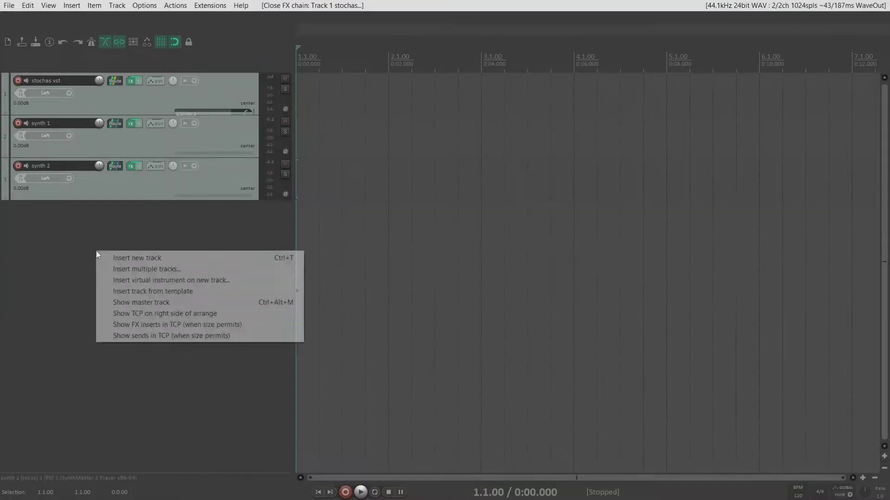
pyautogui.click(110, 256)
pyautogui.rightClick(109, 283)
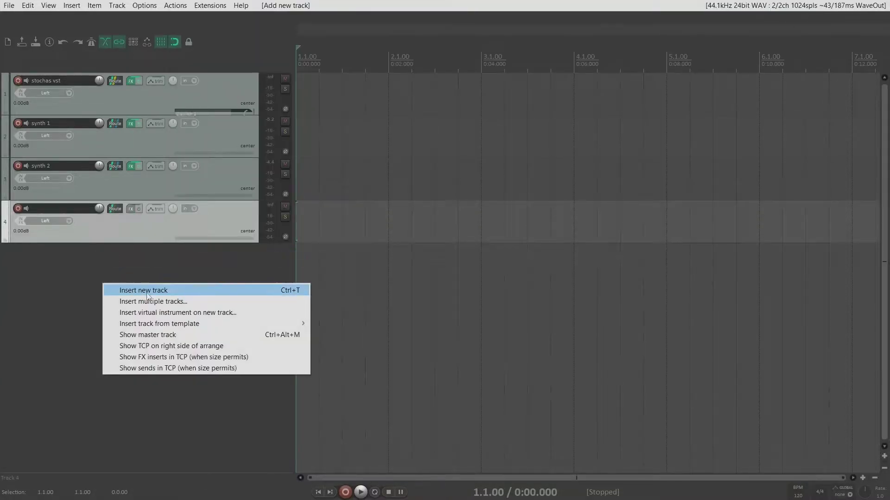
pyautogui.click(111, 290)
# Name the new tracks 'synth 3' and 'synth 4'.
pyautogui.doubleClick(54, 209)
pyautogui.write('s')
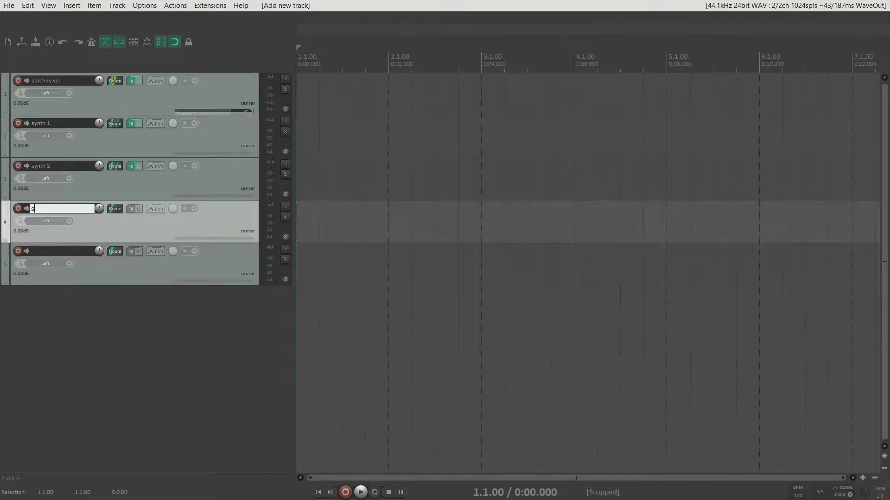
pyautogui.write('ynth 3')
pyautogui.doubleClick(63, 251)
pyautogui.write('synth 4')
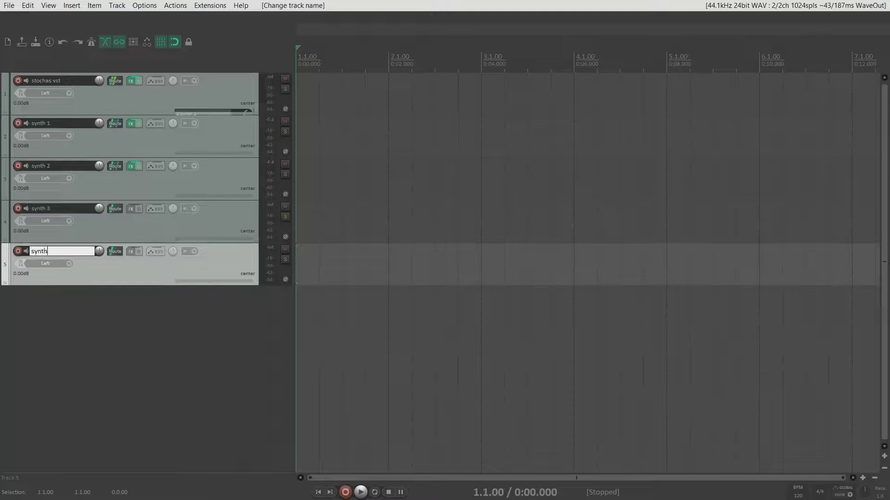
pyautogui.click(121, 224)
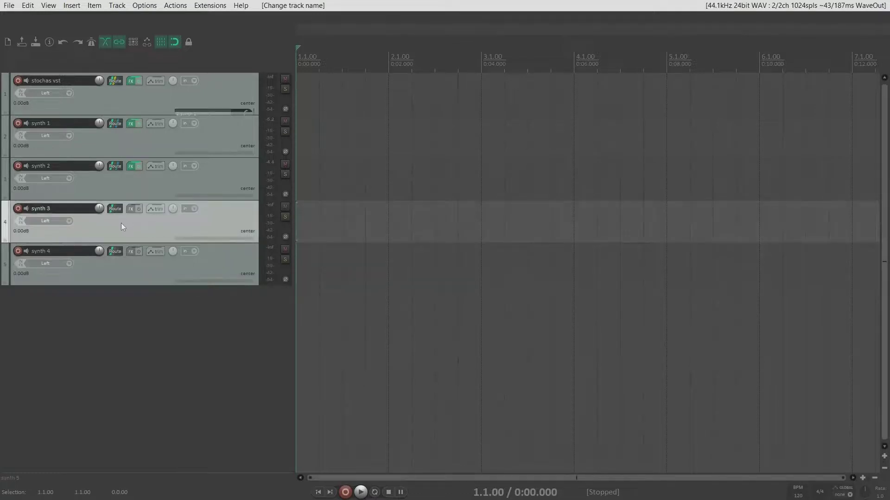
# Give synth 3 a receive from stochas vst limited to MIDI channel 3.
pyautogui.click(115, 209)
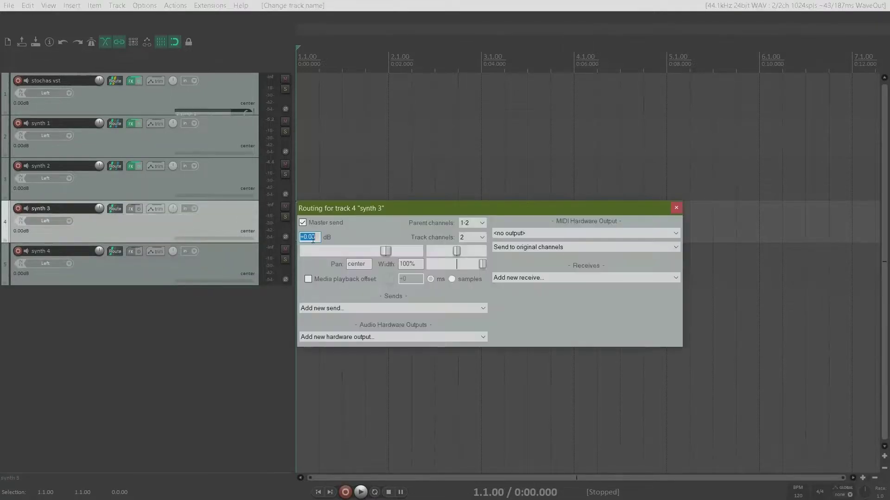
pyautogui.click(560, 277)
pyautogui.click(559, 298)
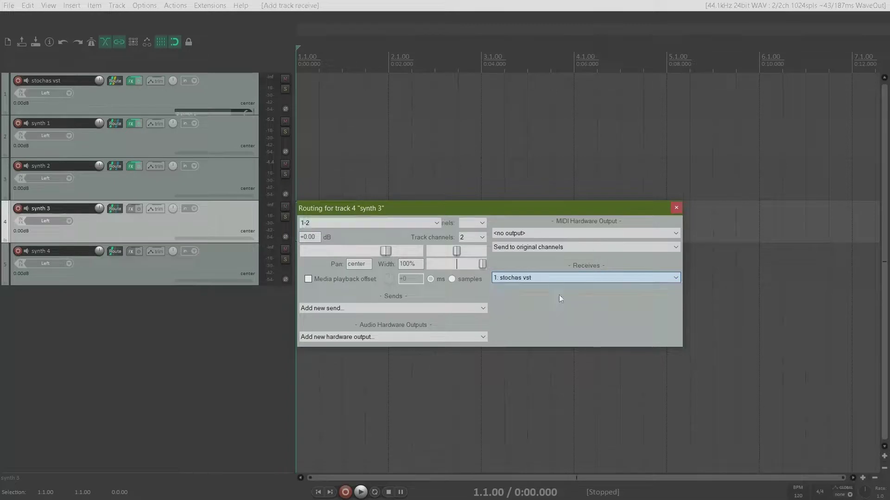
pyautogui.click(618, 332)
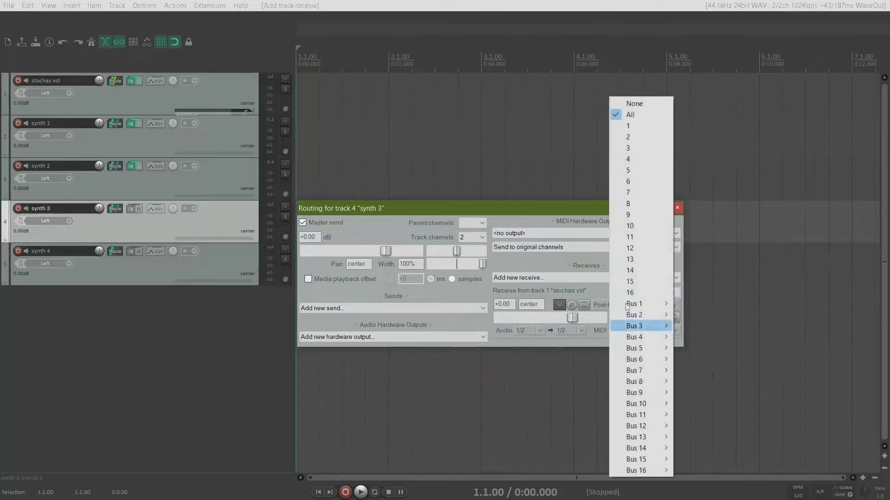
pyautogui.click(635, 148)
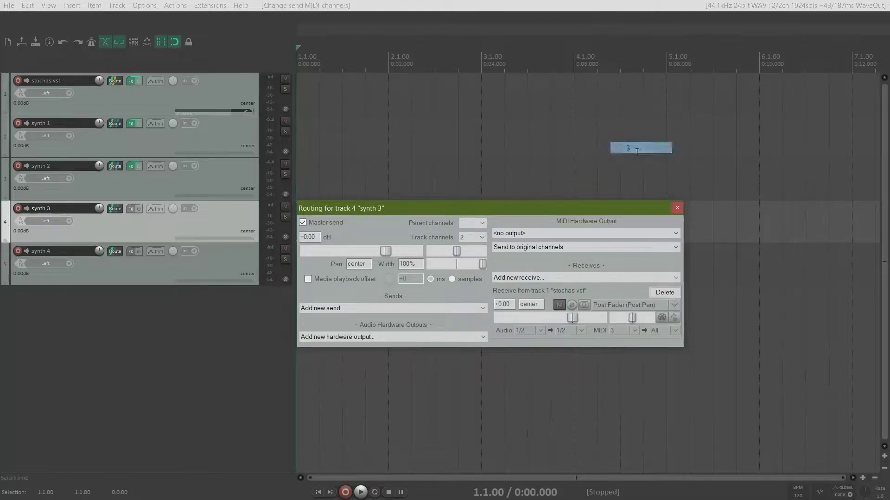
# Give synth 4 a receive from stochas vst limited to MIDI channel 4.
pyautogui.click(112, 253)
pyautogui.click(529, 320)
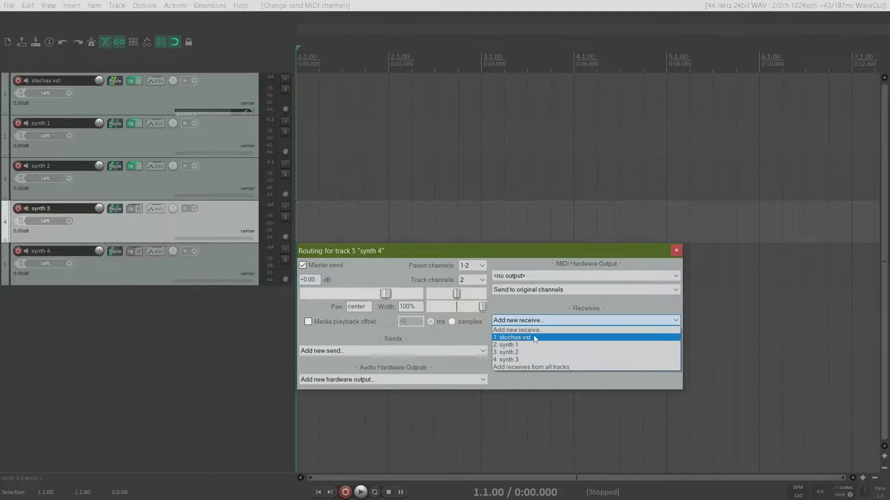
pyautogui.click(535, 339)
pyautogui.click(615, 372)
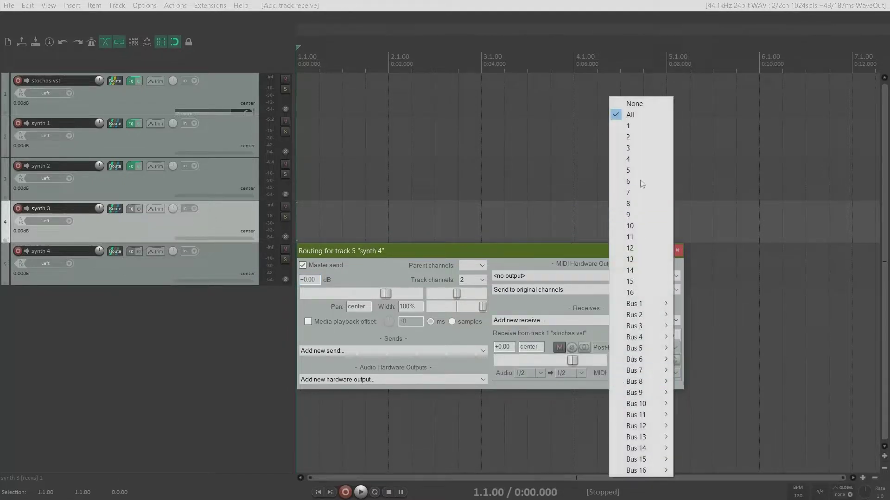
pyautogui.click(667, 159)
pyautogui.click(677, 250)
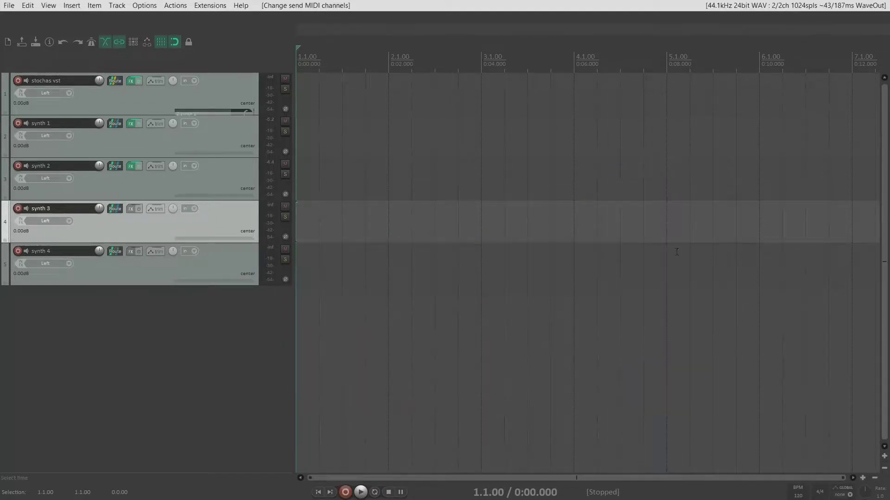
pyautogui.click(138, 326)
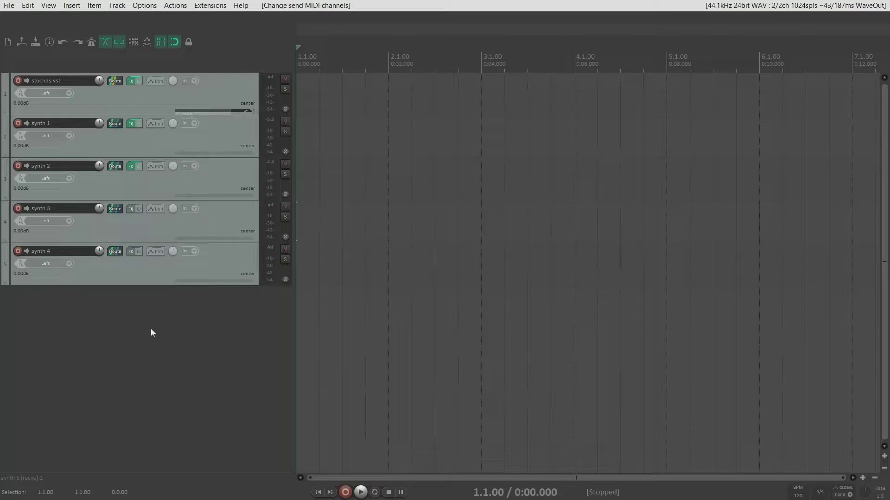
# Add a new track at the top named 'stochas routed midi'.
pyautogui.rightClick(101, 322)
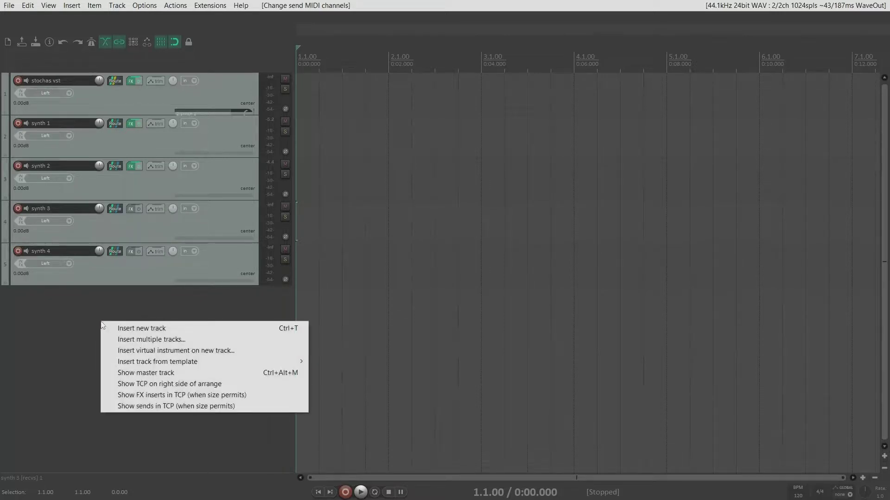
pyautogui.click(132, 327)
pyautogui.moveTo(130, 280); pyautogui.dragTo(65, 82)
pyautogui.doubleClick(42, 81)
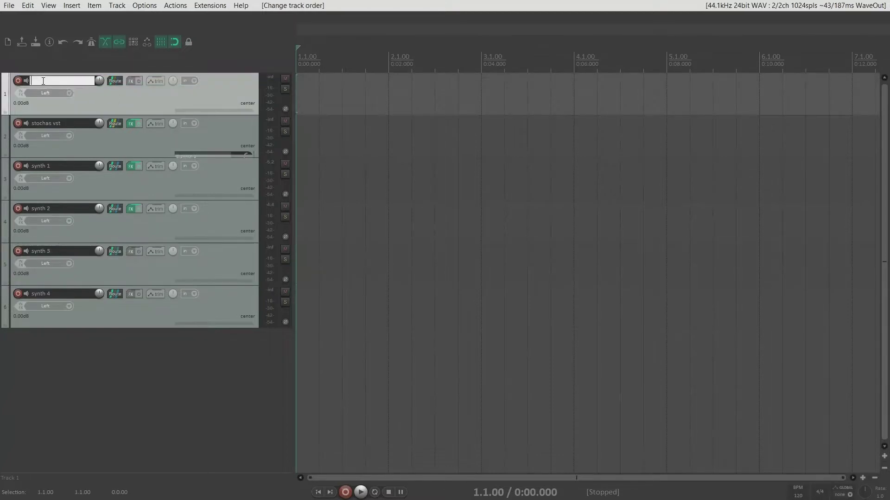
pyautogui.write('stochas routed midi')
# Nest stochas vst and synth 1–4 inside the 'stochas routed midi' folder.
pyautogui.click(96, 146)
pyautogui.keyDown('shift'); pyautogui.click(126, 323); pyautogui.keyUp('shift')
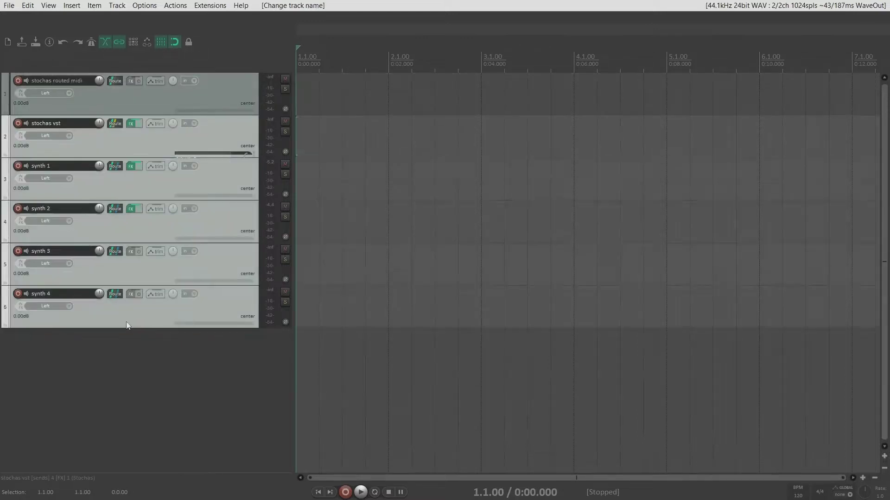
pyautogui.moveTo(107, 148); pyautogui.dragTo(190, 99)
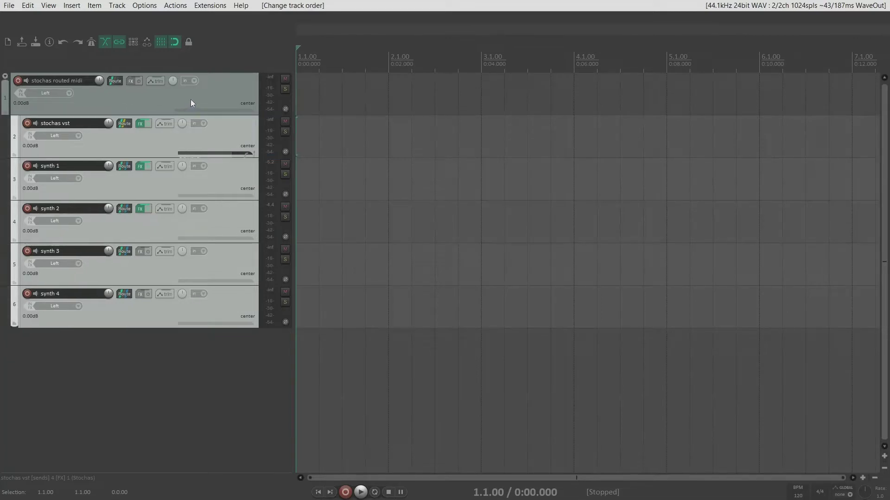
pyautogui.click(171, 355)
pyautogui.click(169, 95)
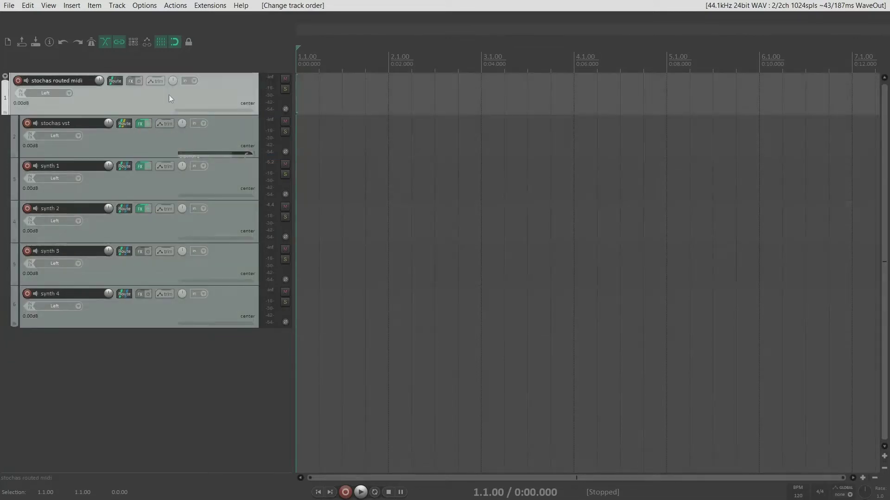
# Save the 'stochas routed midi' folder with its tracks as track template 'stochas routed'.
pyautogui.rightClick(159, 101)
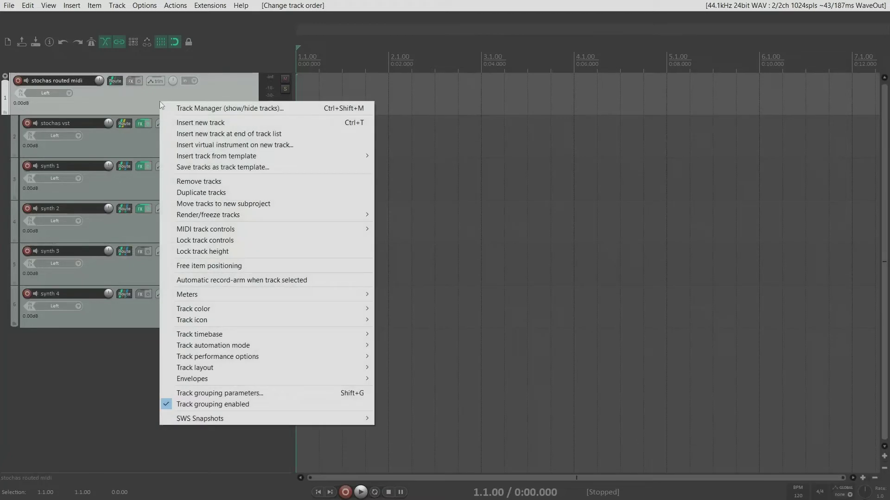
pyautogui.click(281, 171)
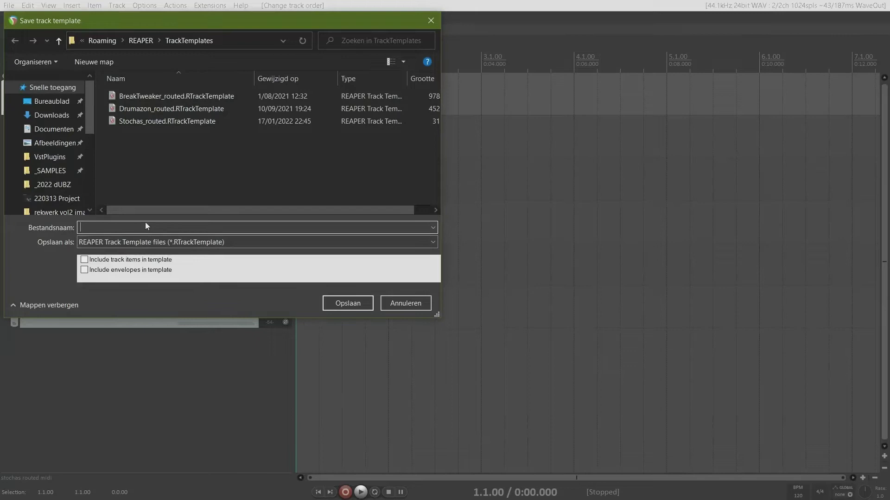
pyautogui.write('stochas routed')
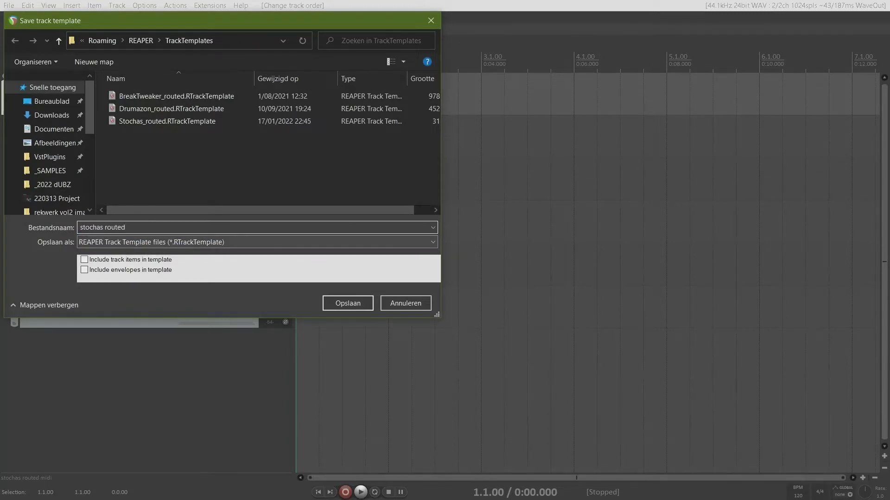
pyautogui.click(341, 304)
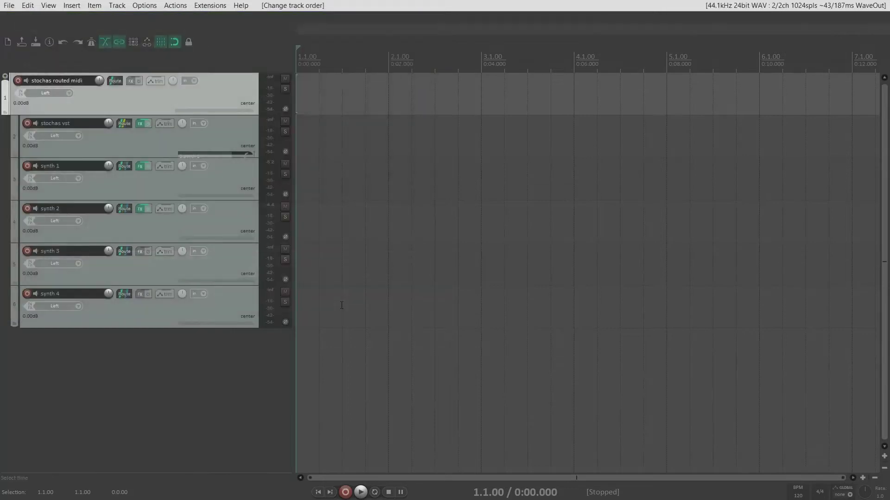
pyautogui.click(224, 372)
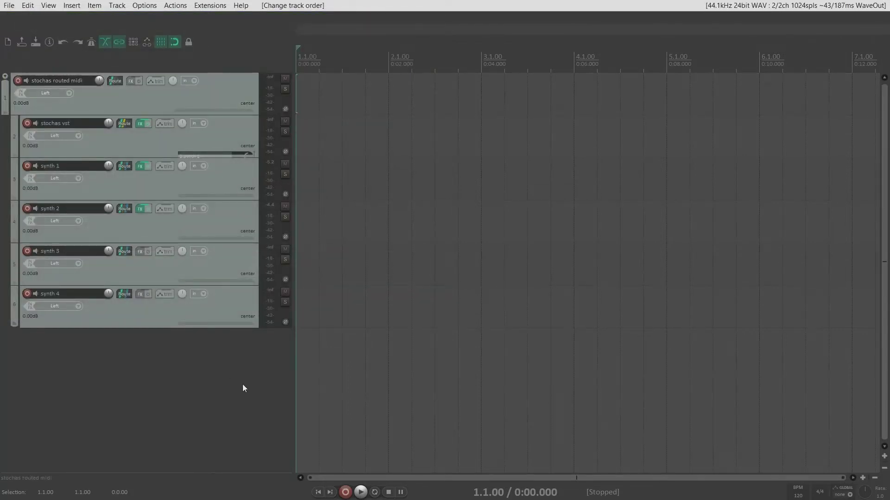